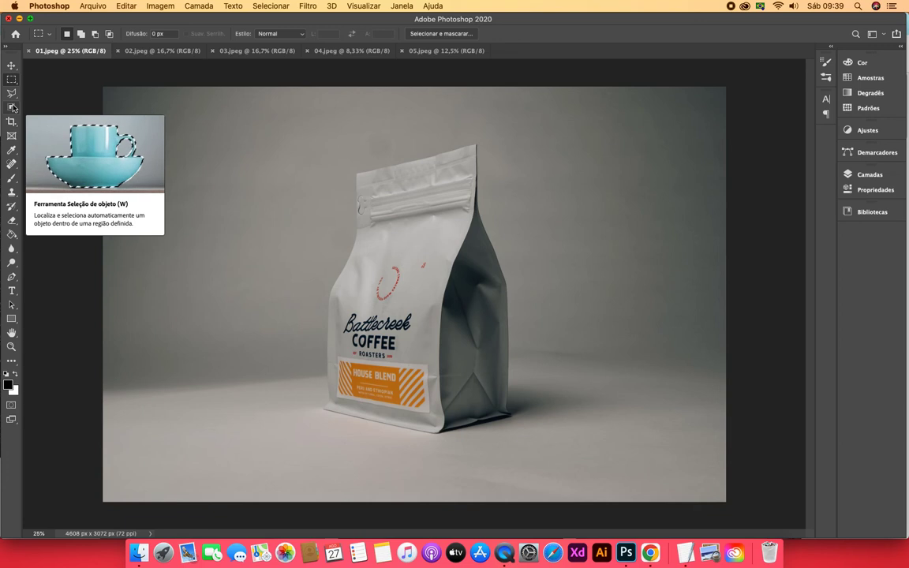
# Select the coffee bag in 01.jpeg using the Object Selection tool's Select Subject command
pyautogui.click(13, 108)
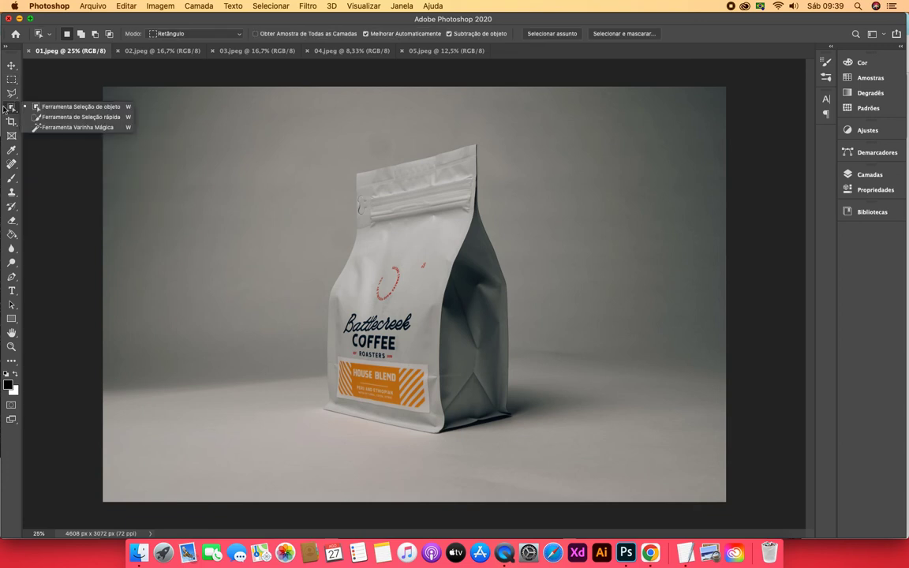
pyautogui.click(45, 105)
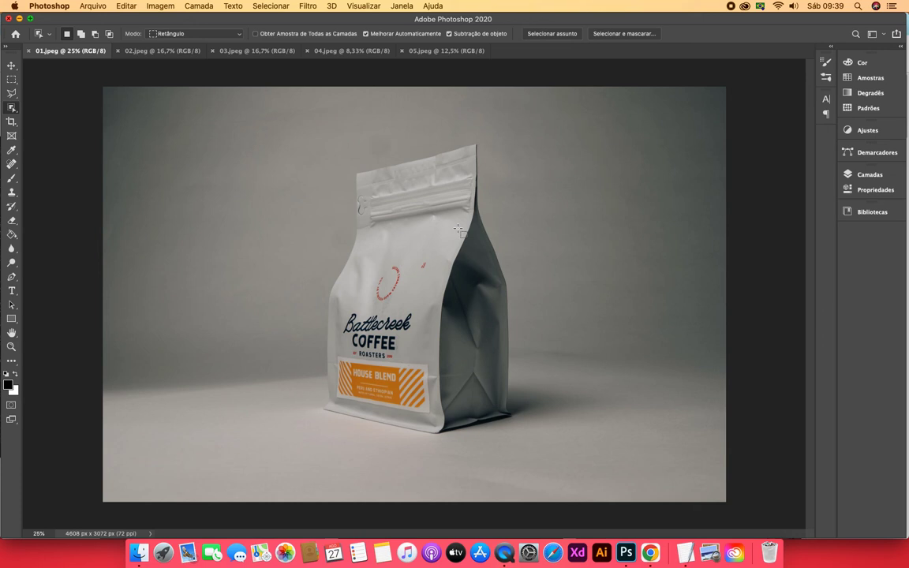
pyautogui.click(552, 33)
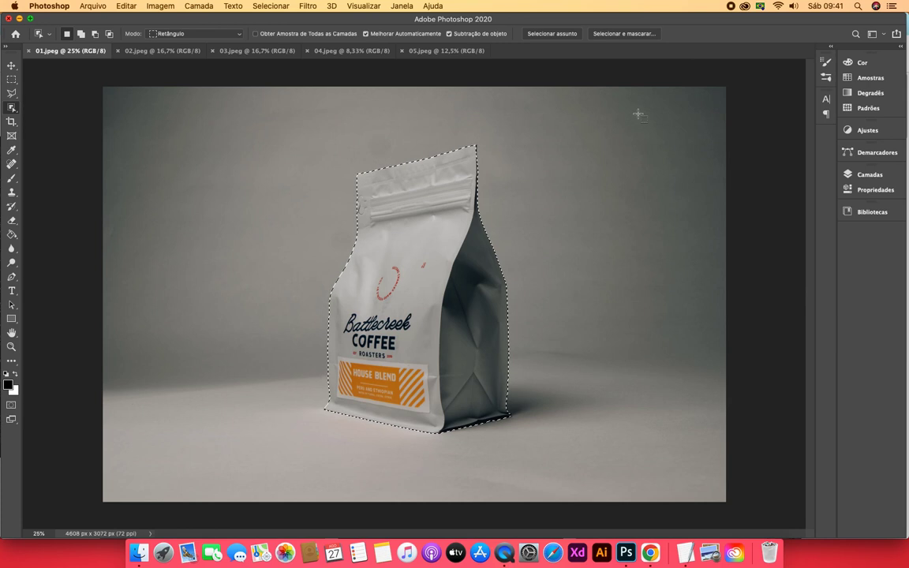
# Copy the selected coffee bag to a new layer and hide the background layer
pyautogui.click(868, 174)
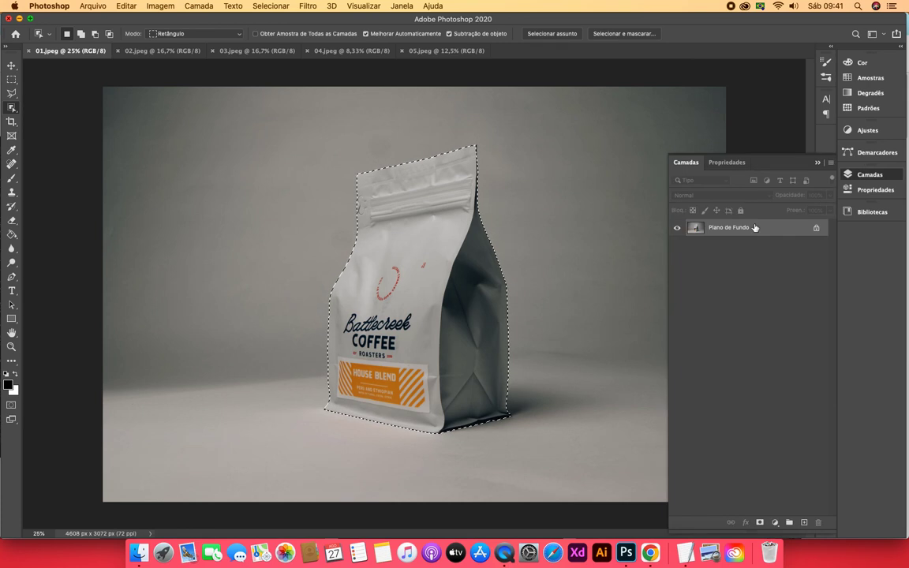
pyautogui.press('super+j')
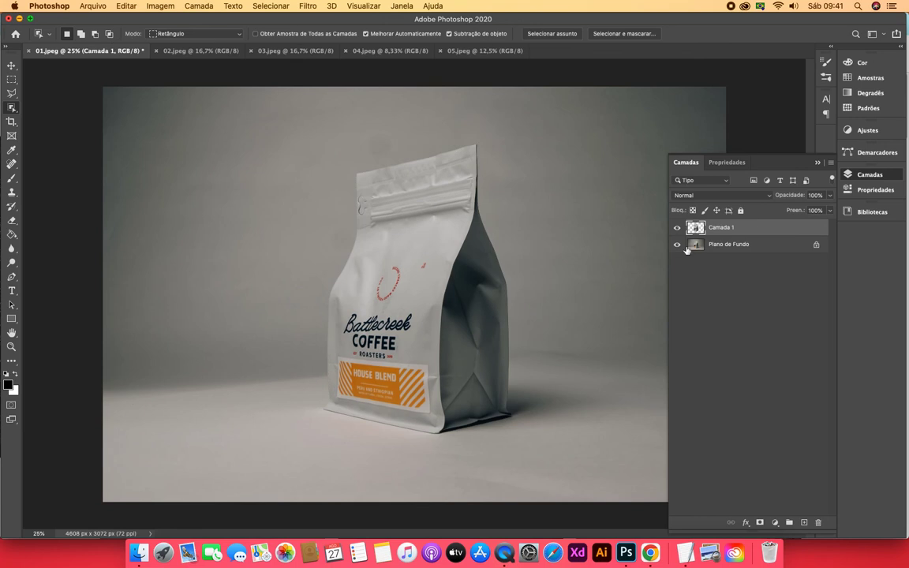
pyautogui.click(676, 244)
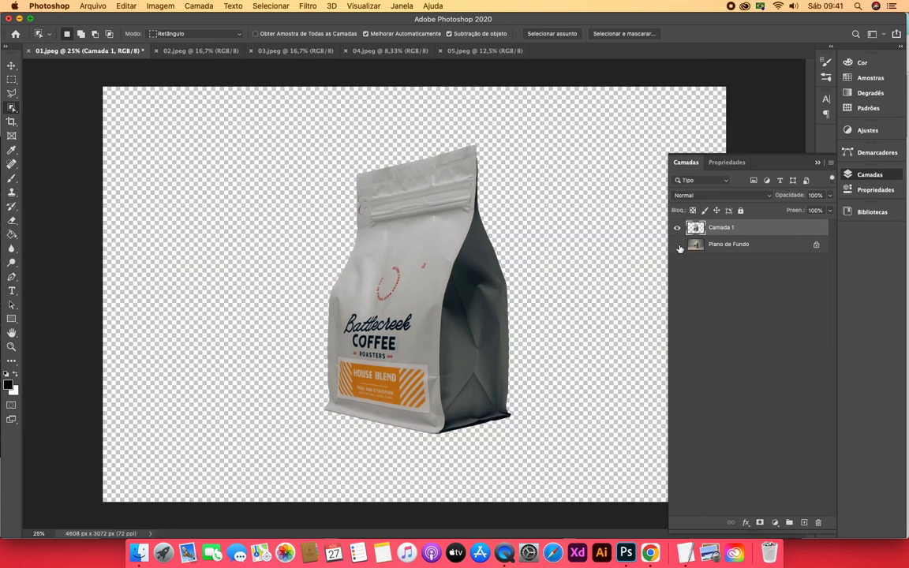
pyautogui.click(818, 164)
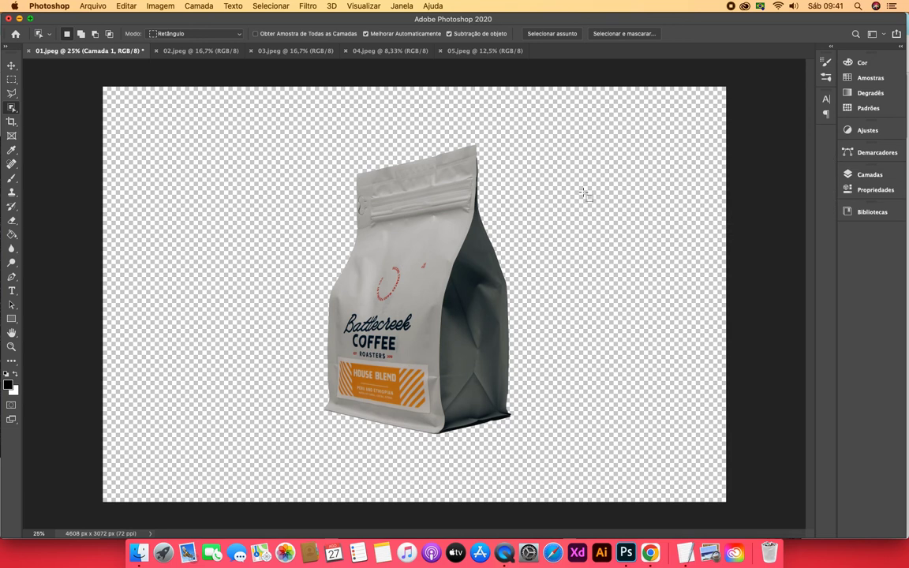
# Bring up the plant image 02.jpeg and look at the Unsplash home page in Chrome before returning to Photoshop
pyautogui.click(196, 52)
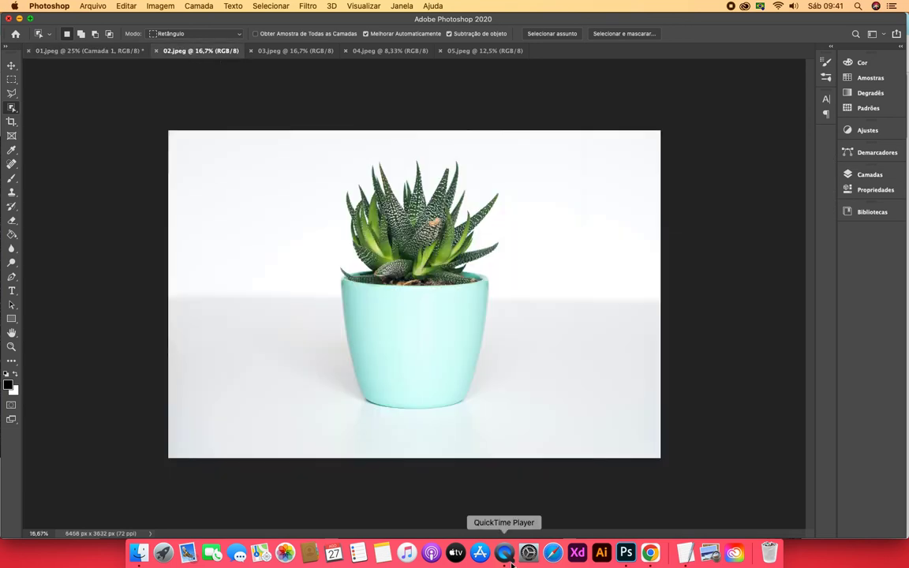
pyautogui.click(650, 552)
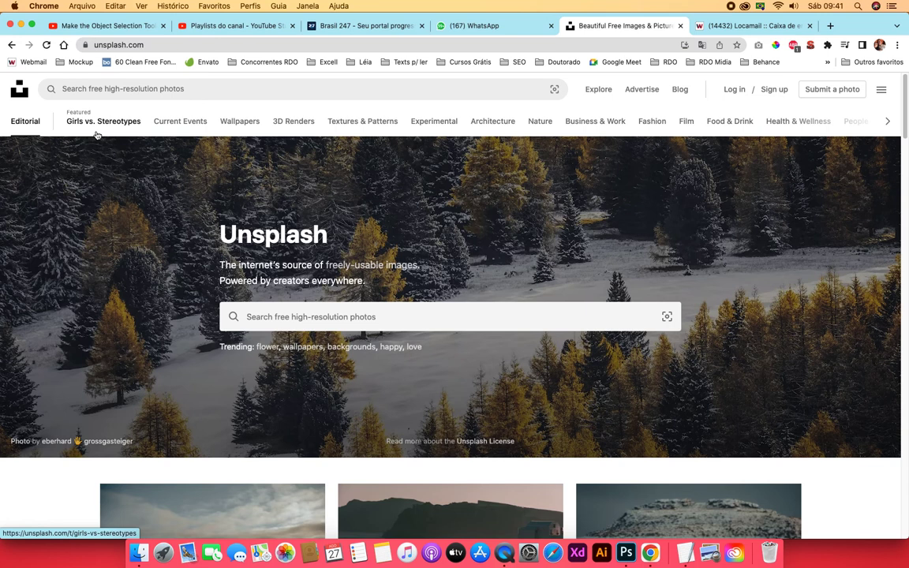
pyautogui.click(628, 552)
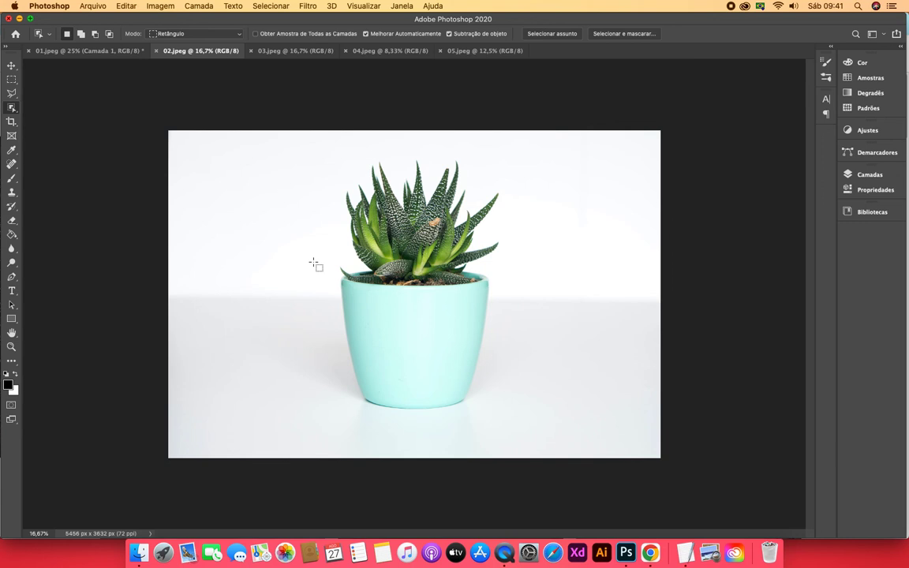
# Select the potted plant by framing it with a rectangular Object Selection of about 2060 × 2990 px
pyautogui.click(11, 347)
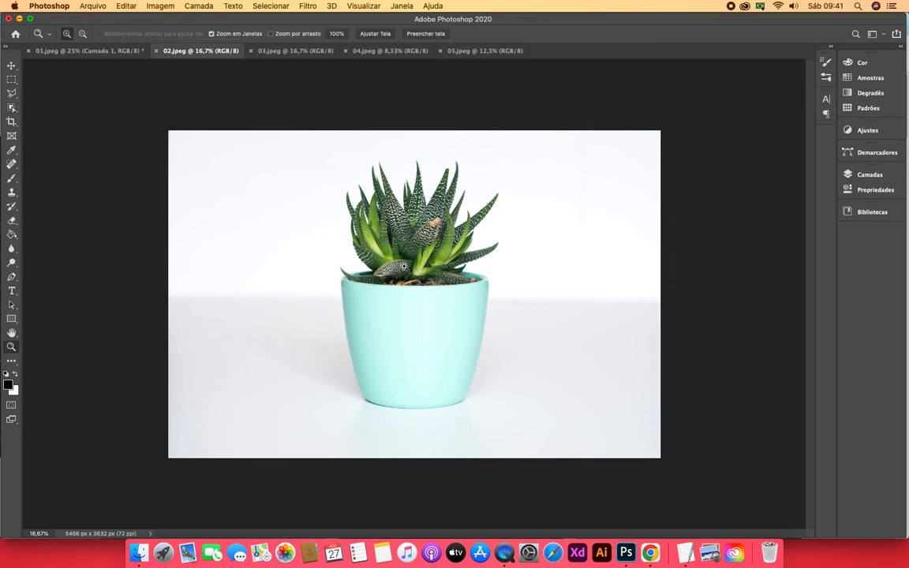
pyautogui.click(401, 269)
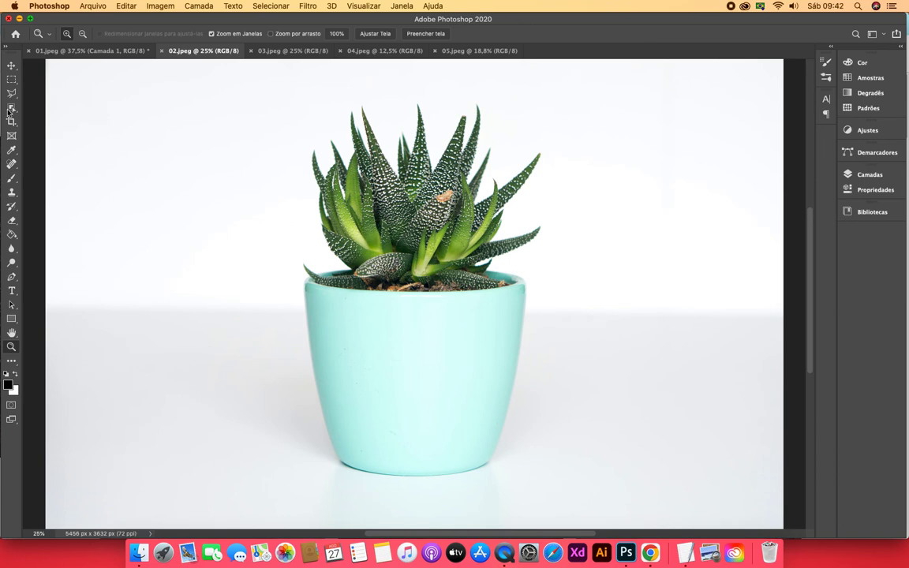
pyautogui.press('w')
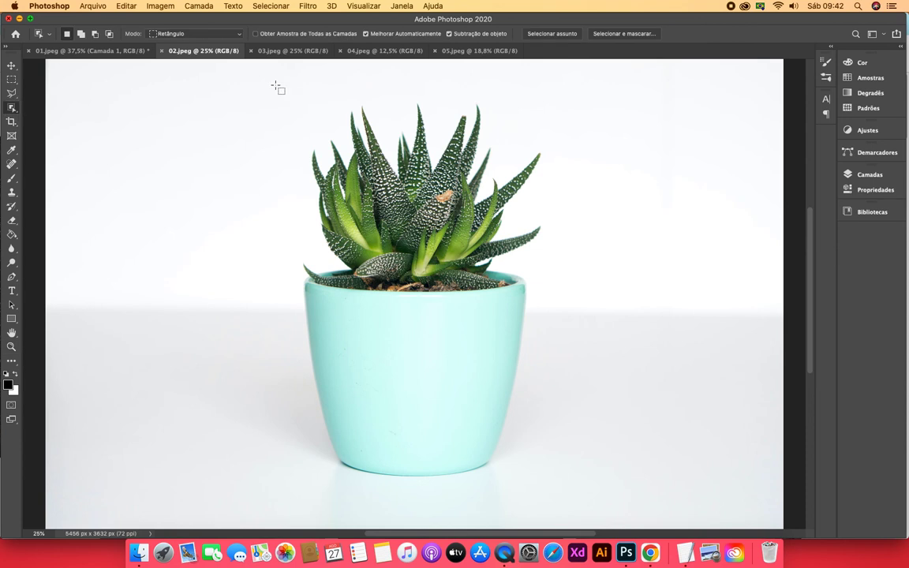
pyautogui.moveTo(275, 84); pyautogui.dragTo(564, 489)
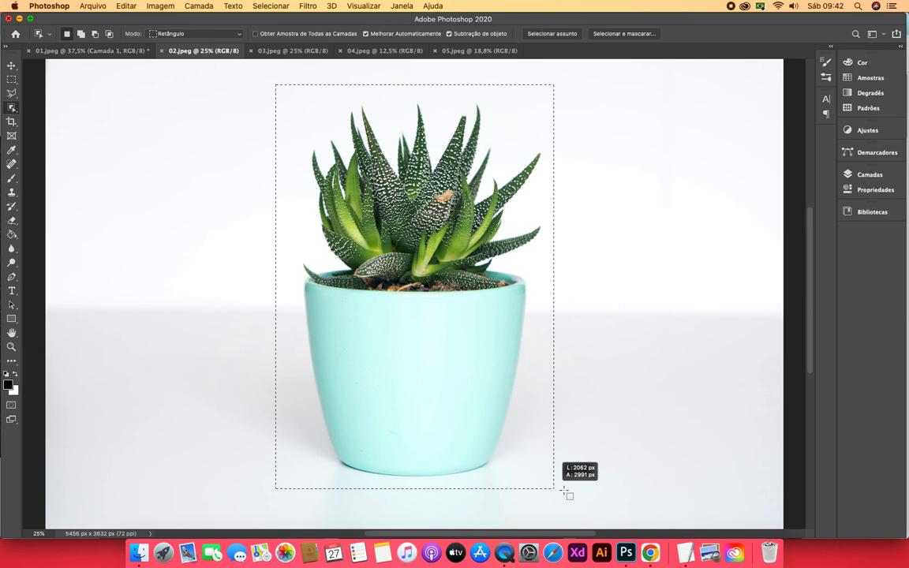
pyautogui.moveTo(565, 491); pyautogui.dragTo(565, 490)
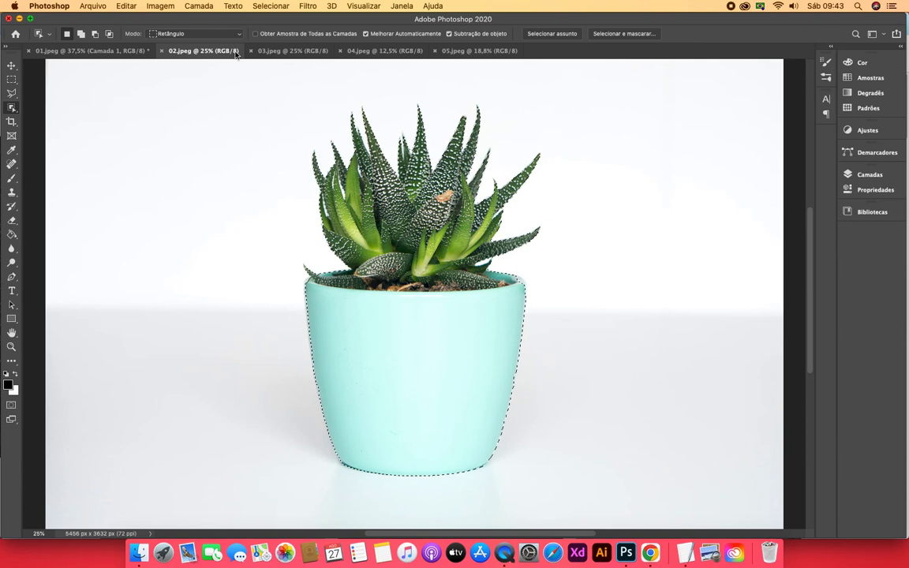
# Copy the selected potted plant in 02.jpeg to a new layer and hide its background layer
pyautogui.click(79, 51)
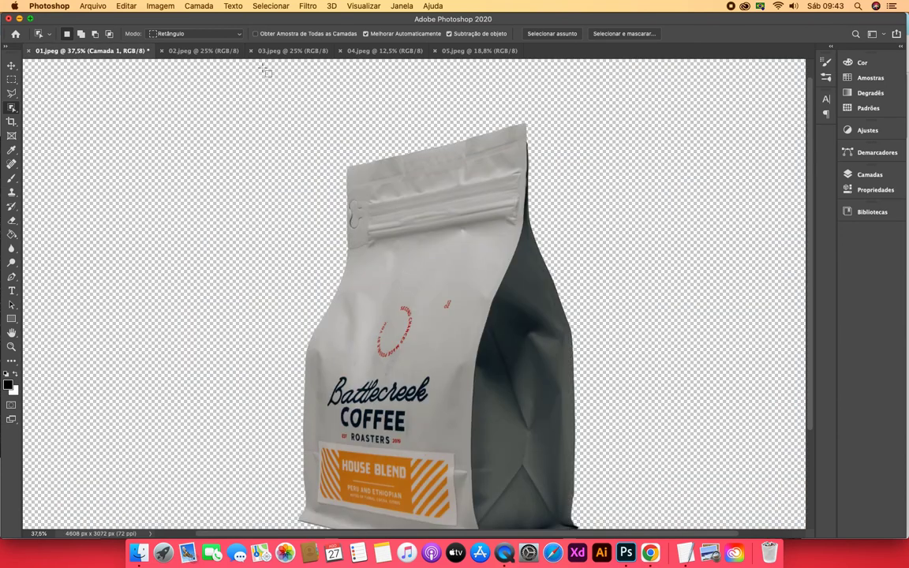
pyautogui.click(201, 52)
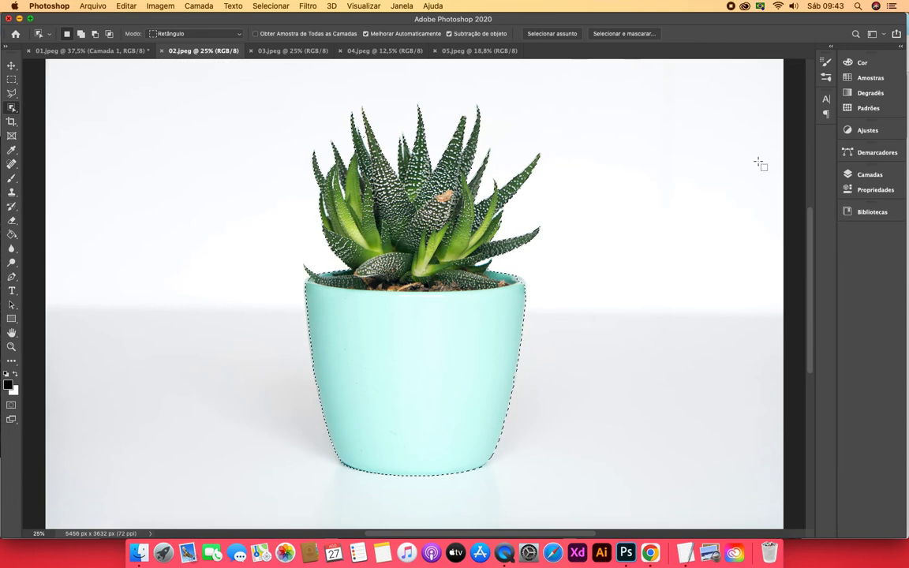
pyautogui.click(877, 174)
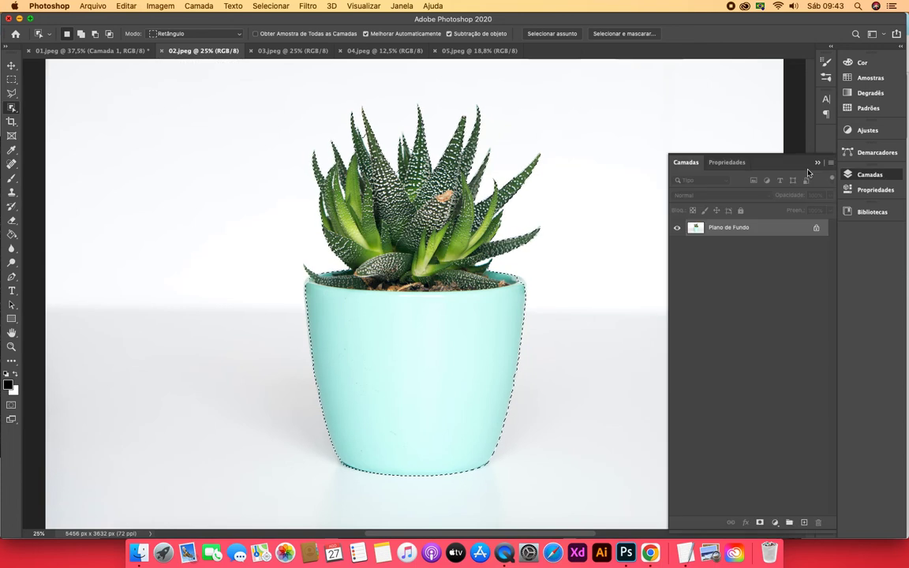
pyautogui.press('super+j')
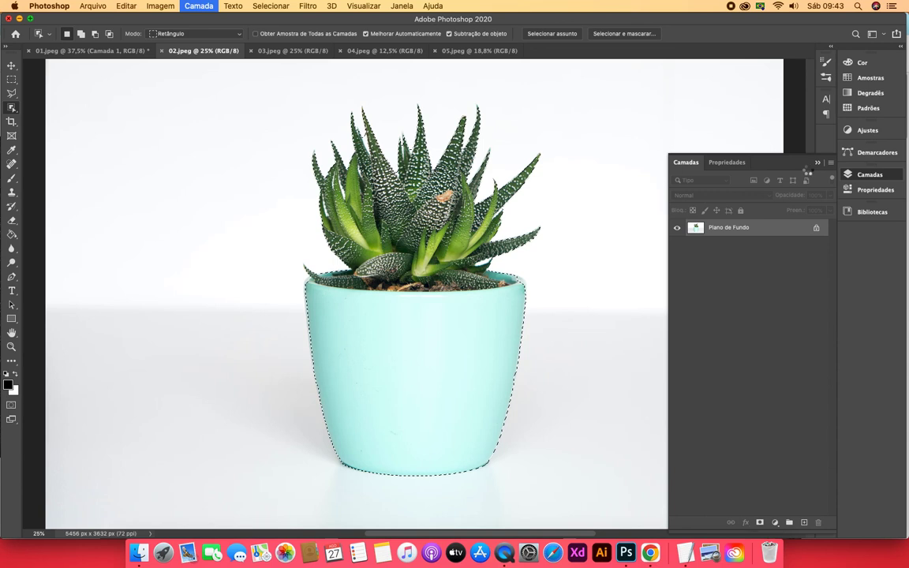
pyautogui.click(676, 245)
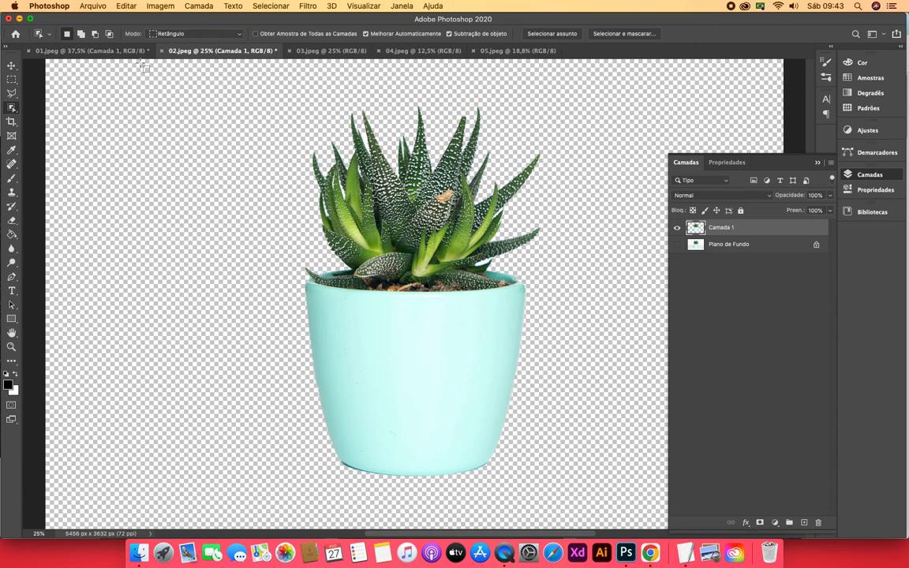
# Show the background layers in 01.jpeg and 02.jpeg again, hiding the cut-out bag layer in 01.jpeg
pyautogui.click(328, 51)
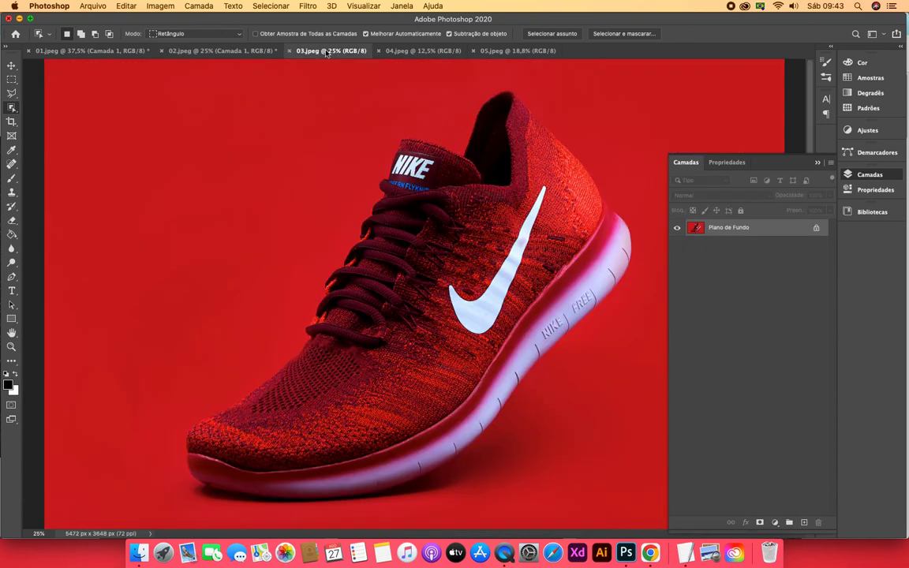
pyautogui.click(120, 52)
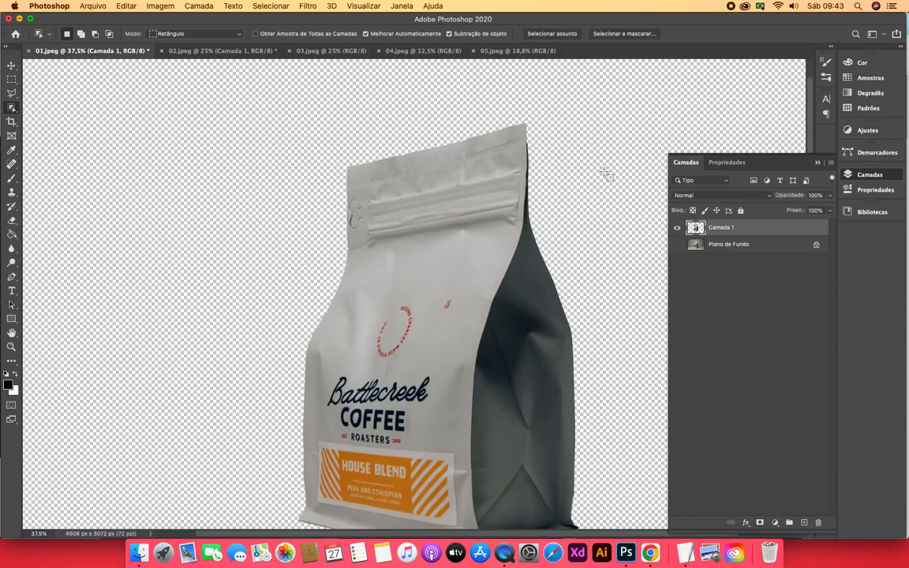
pyautogui.click(677, 244)
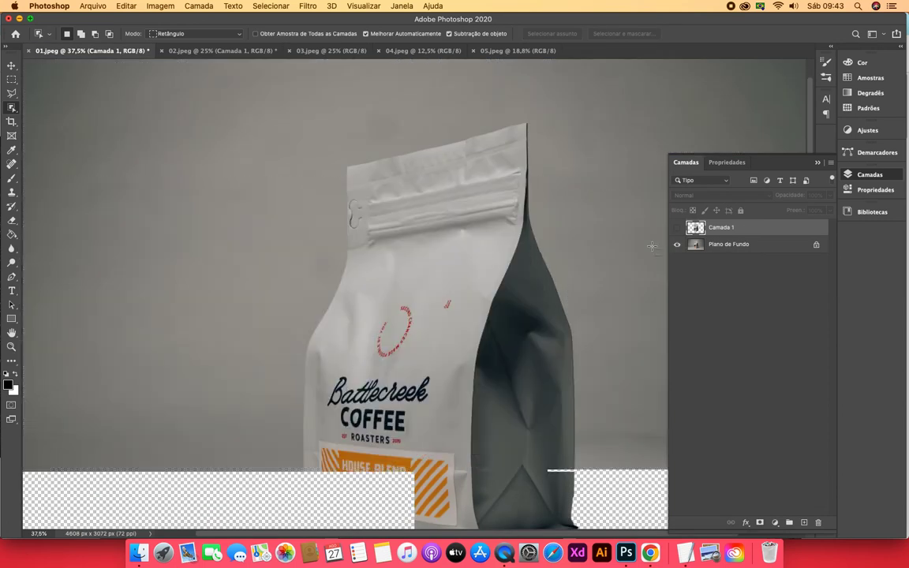
pyautogui.click(12, 347)
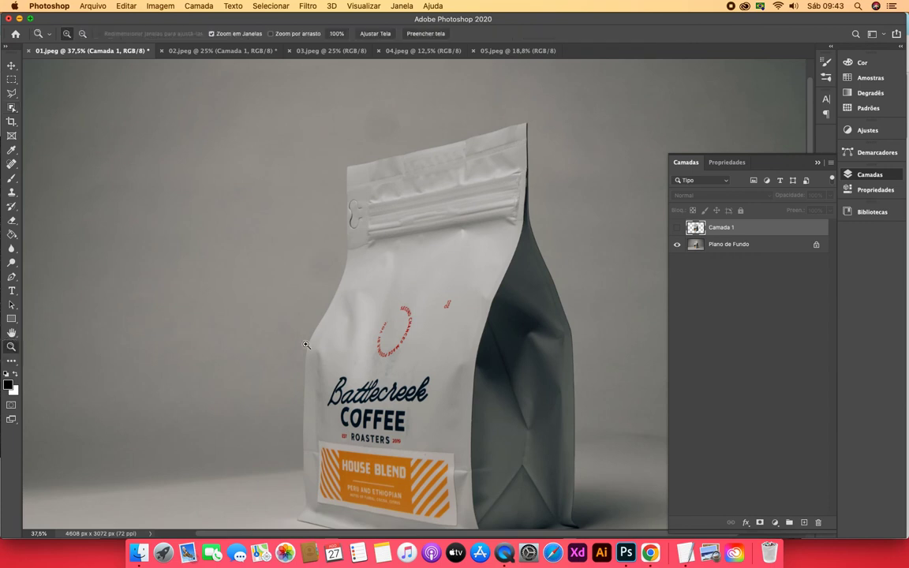
pyautogui.keyDown('alt'); pyautogui.click(306, 344); pyautogui.keyUp('alt')
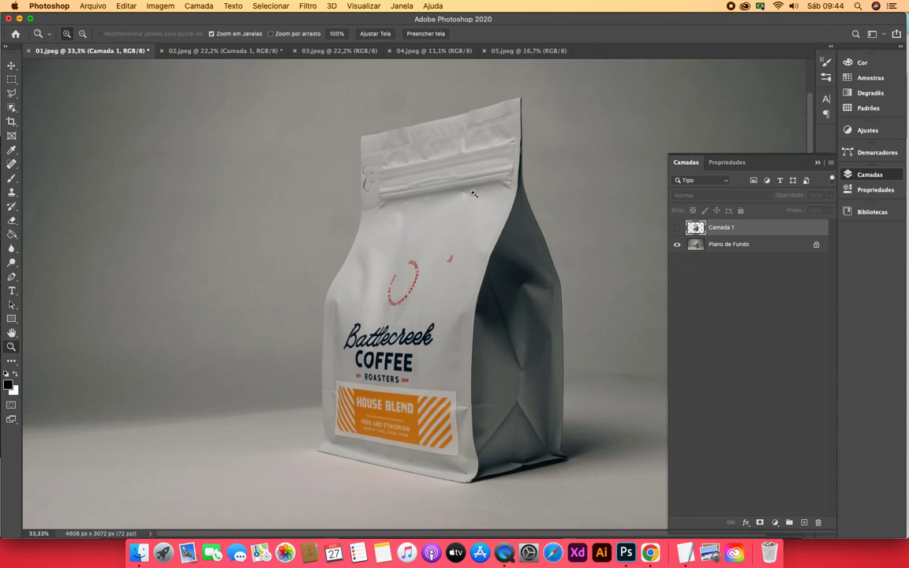
pyautogui.click(242, 53)
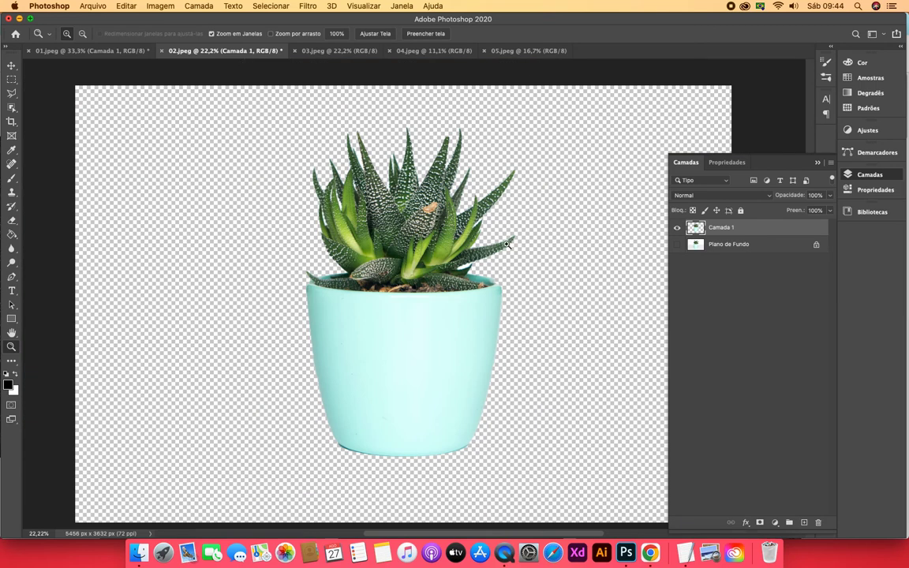
pyautogui.click(677, 243)
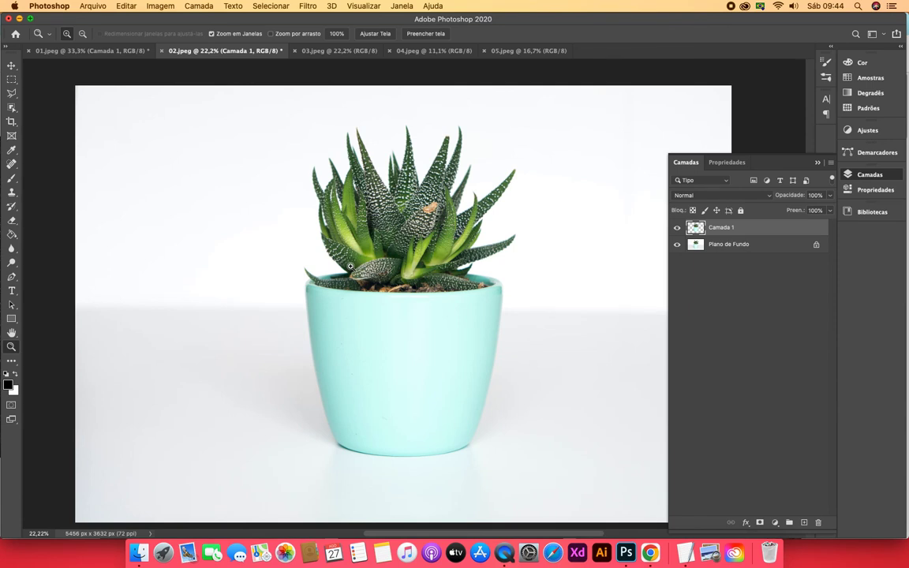
# Select the red sneaker in 03.jpeg by framing the whole shoe with the Object Selection tool in rectangle mode
pyautogui.click(312, 54)
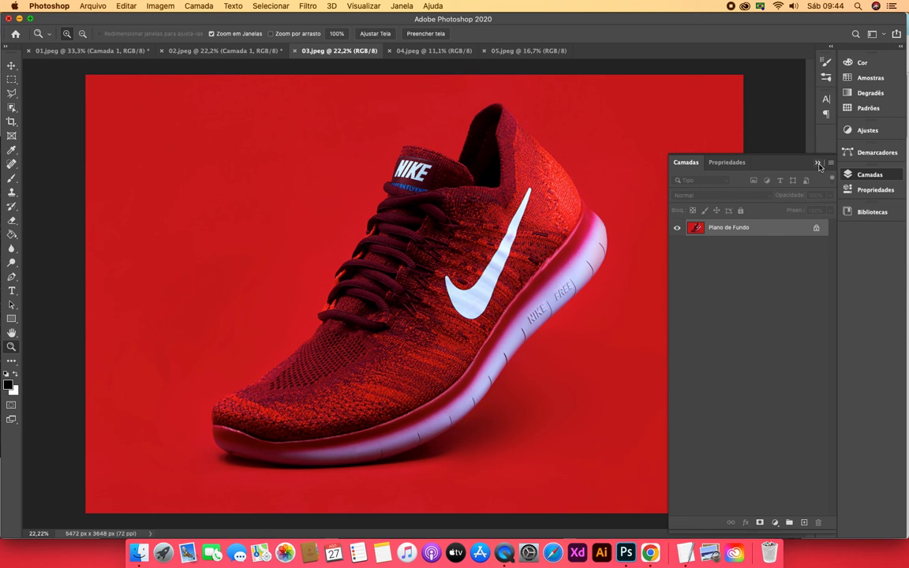
pyautogui.click(778, 163)
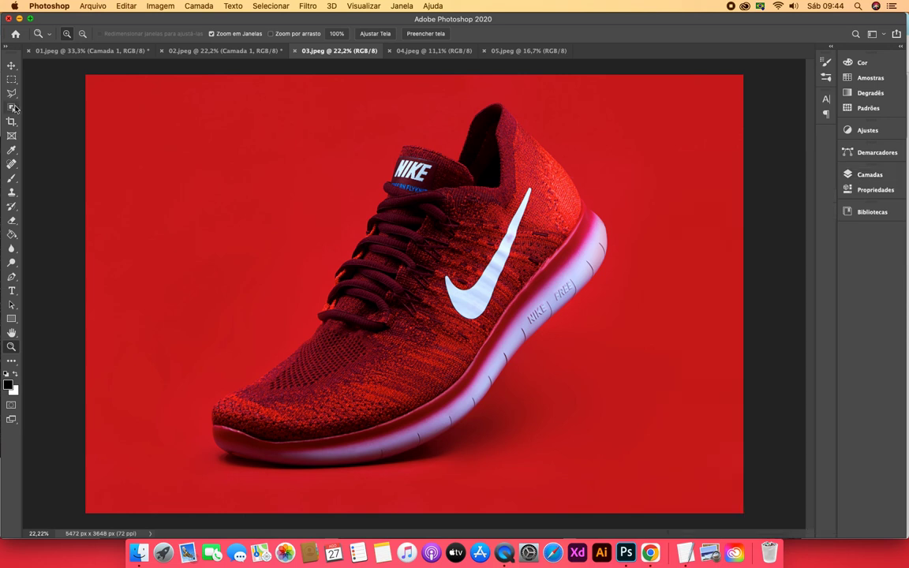
pyautogui.click(12, 109)
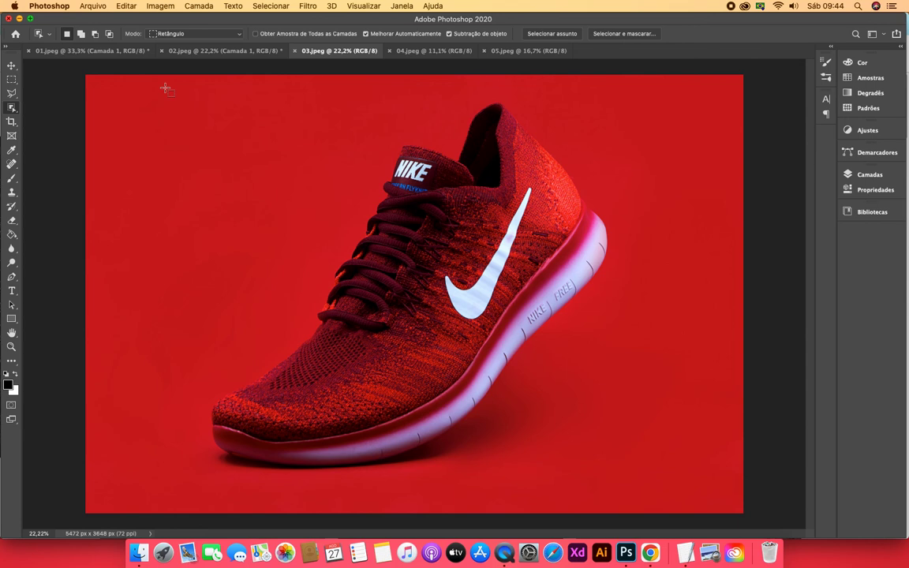
pyautogui.moveTo(165, 88); pyautogui.dragTo(649, 485)
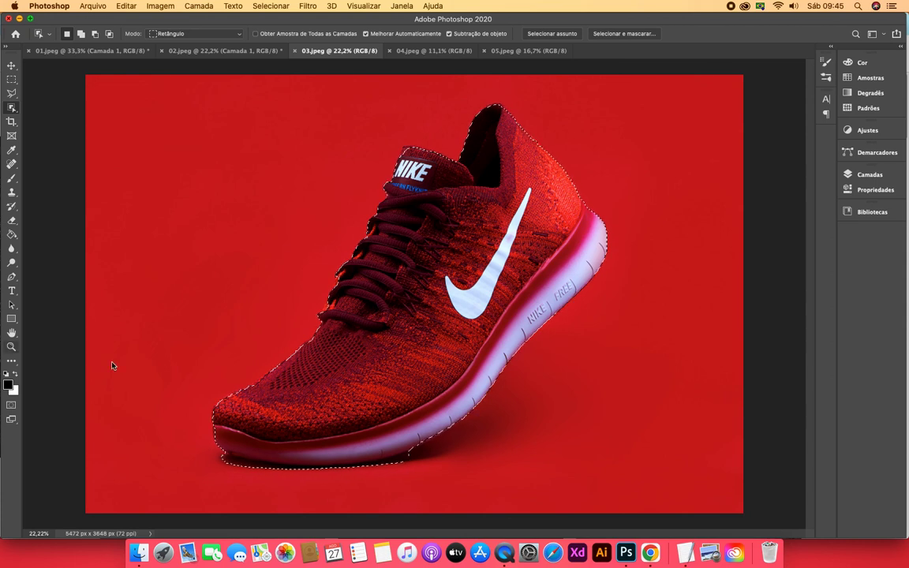
# Subtract the shadow beneath the sneaker's toe from the selection with the Object Selection tool in Lasso mode
pyautogui.press('z')
pyautogui.click(287, 448)
pyautogui.click(286, 448)
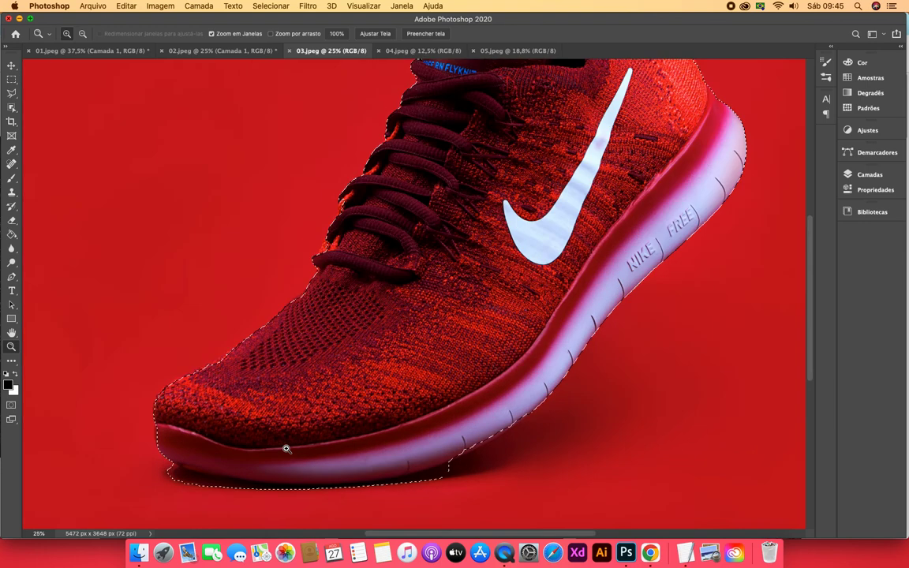
pyautogui.click(287, 448)
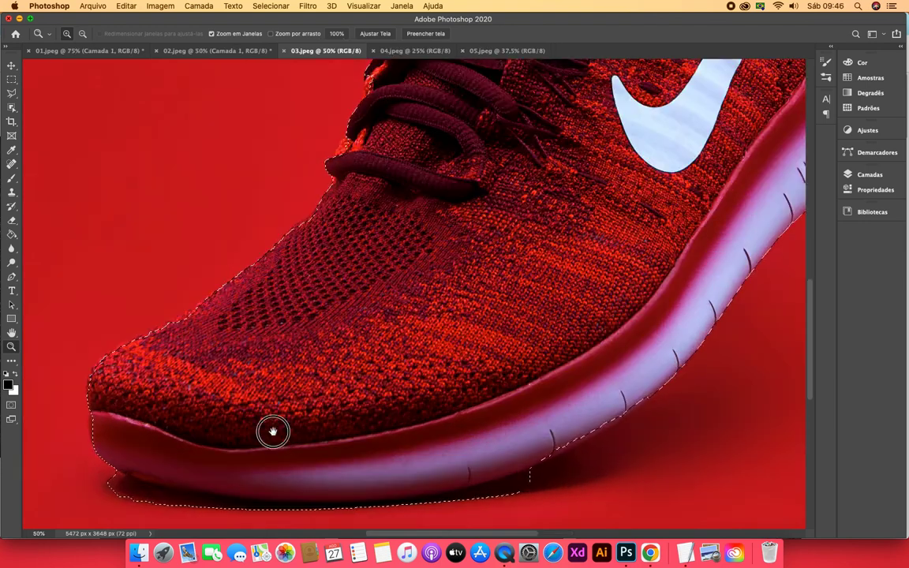
pyautogui.moveTo(274, 429); pyautogui.dragTo(276, 369)
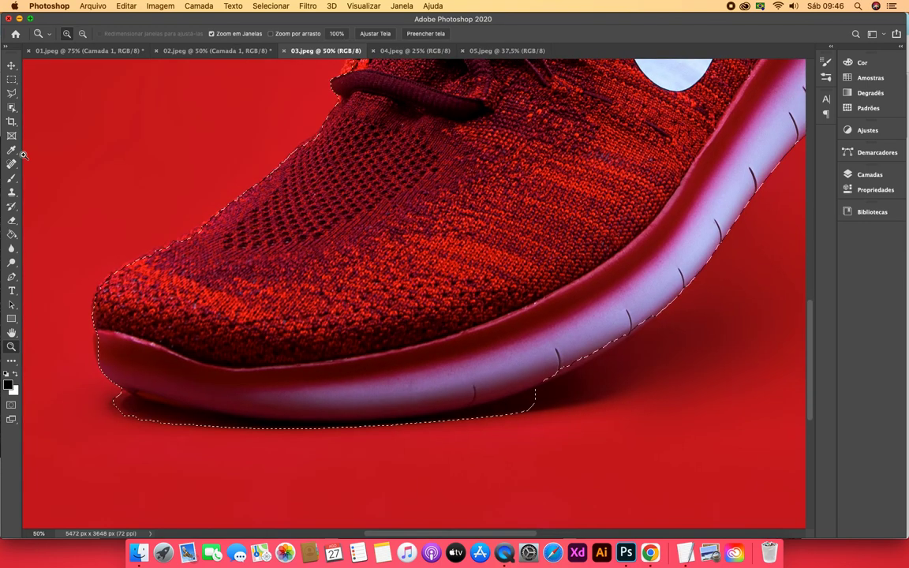
pyautogui.click(12, 109)
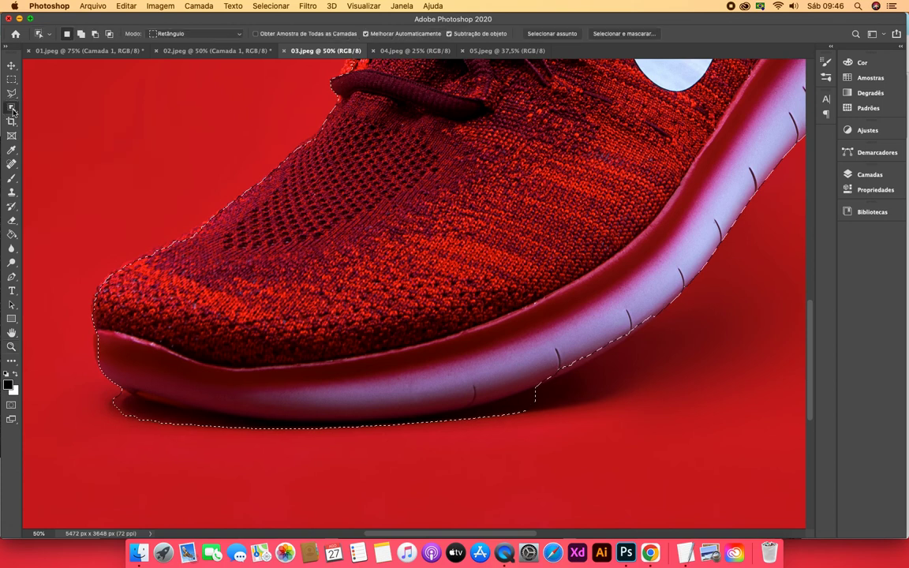
pyautogui.click(94, 34)
pyautogui.click(213, 32)
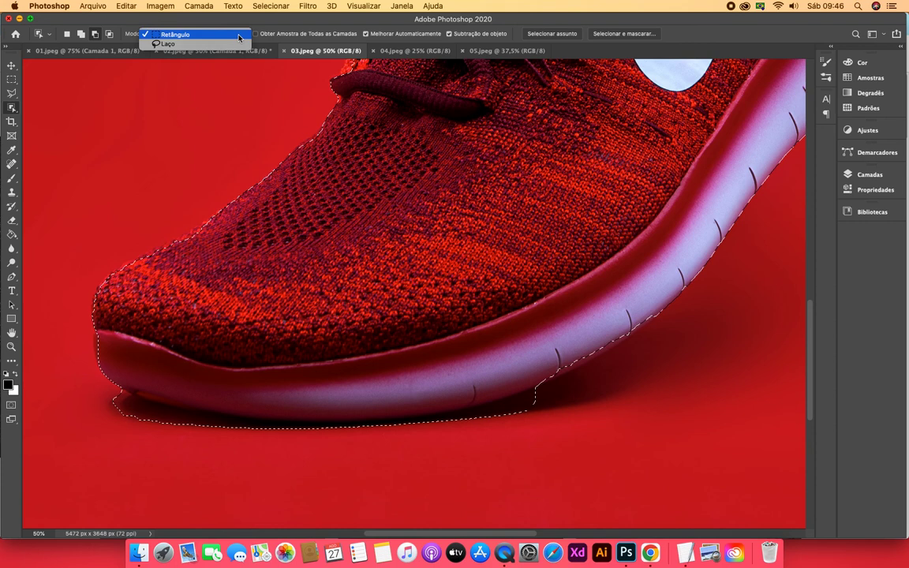
pyautogui.click(183, 34)
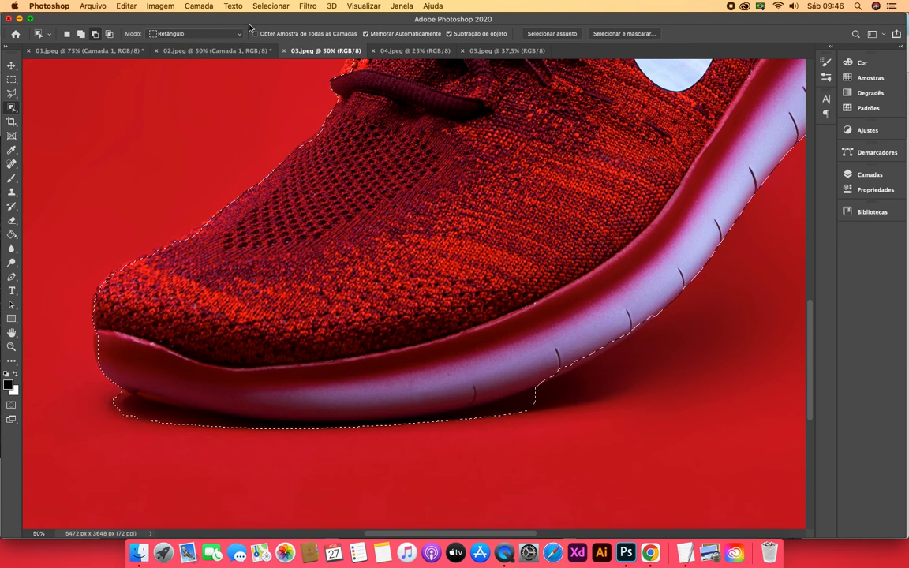
pyautogui.click(236, 34)
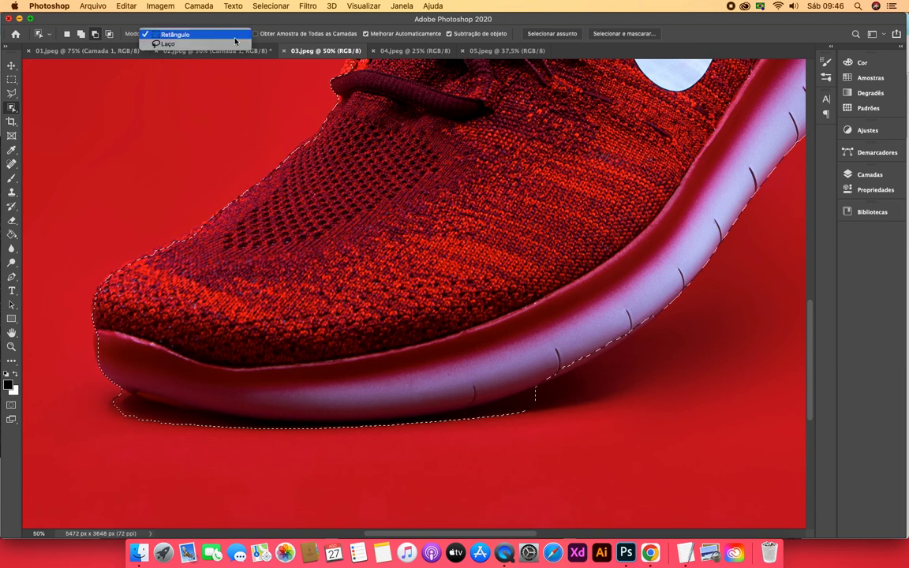
pyautogui.click(183, 47)
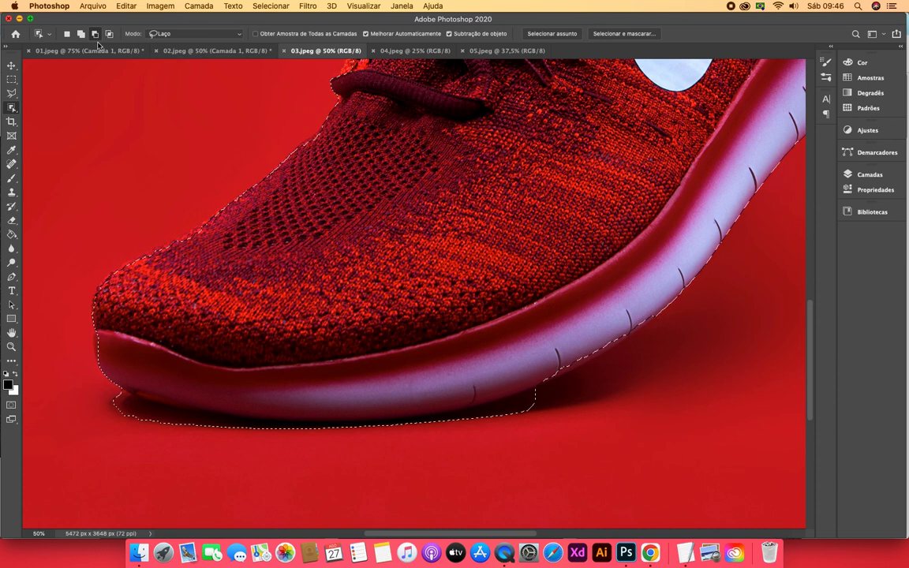
pyautogui.moveTo(112, 384)
pyautogui.mouseDown()
pyautogui.moveTo(511, 378)
pyautogui.moveTo(552, 400)
pyautogui.moveTo(350, 468)
pyautogui.moveTo(190, 464)
pyautogui.moveTo(124, 440)
pyautogui.moveTo(104, 392)
pyautogui.mouseUp()
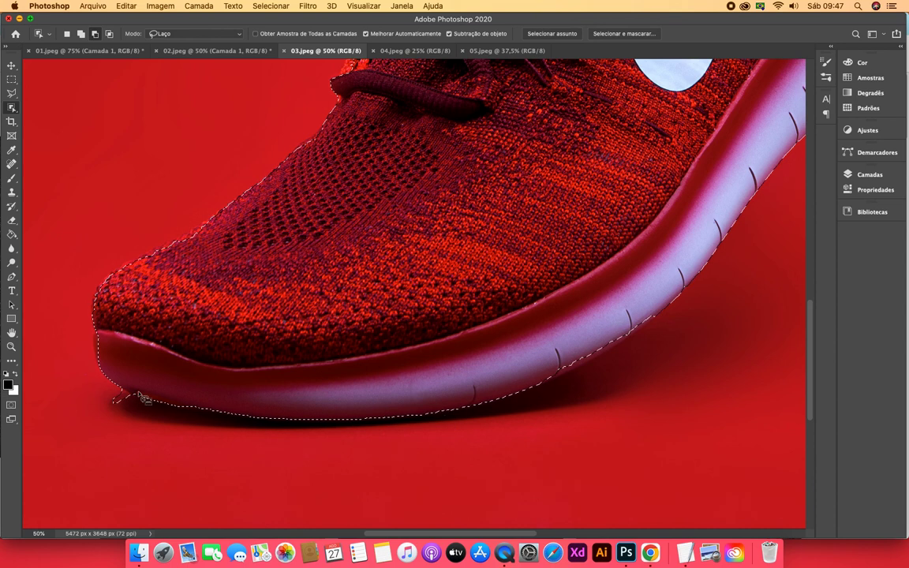
# Subtract the leftover shadow sliver at the tip of the toe's sole from the selection with the Polygonal Lasso
pyautogui.click(12, 96)
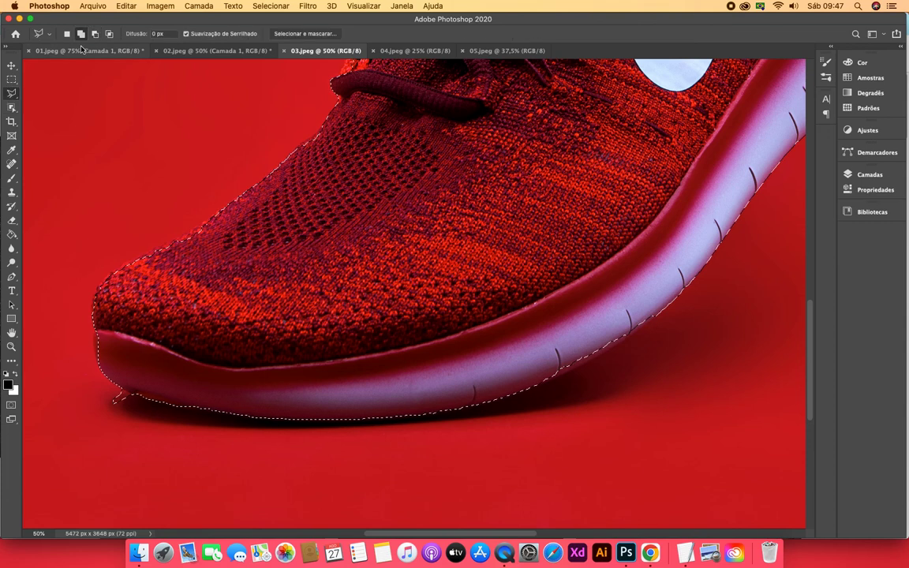
pyautogui.click(95, 36)
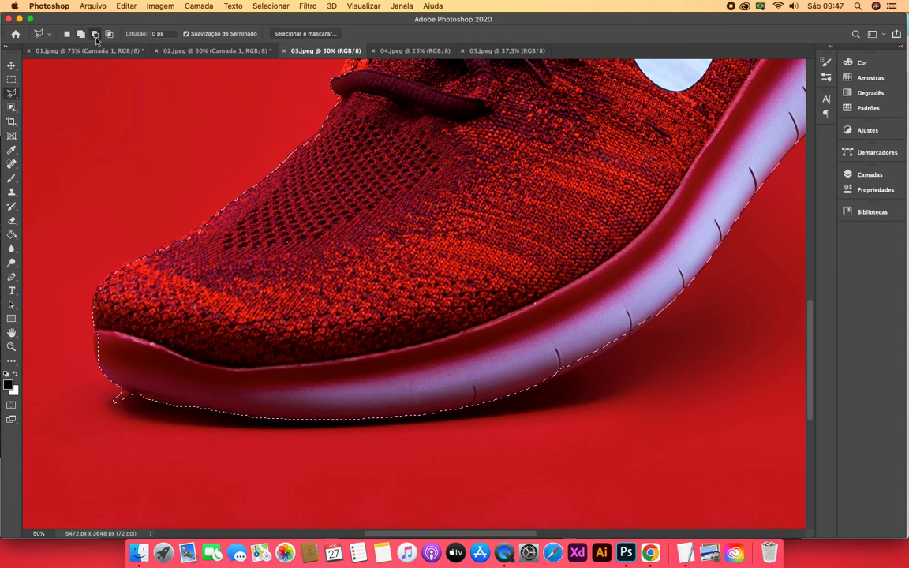
pyautogui.click(114, 397)
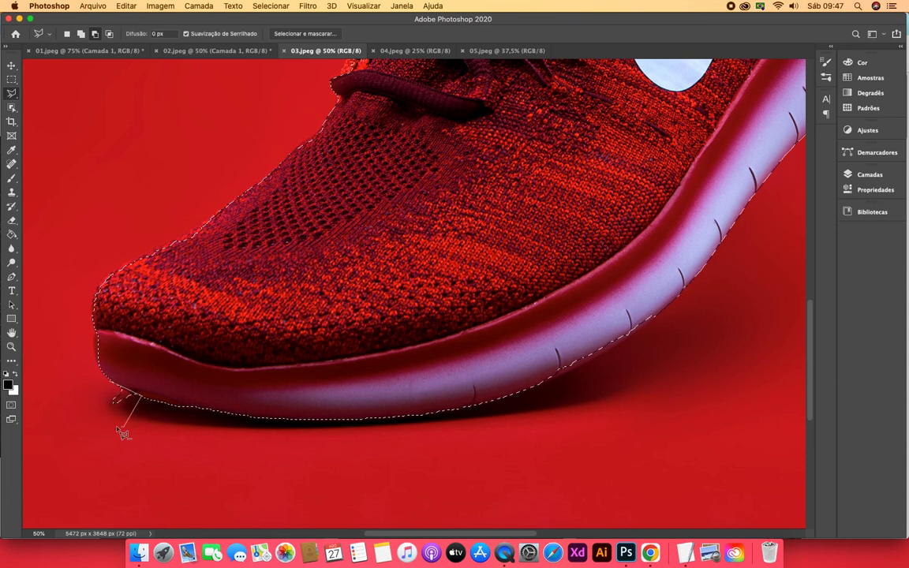
pyautogui.click(124, 426)
pyautogui.click(86, 415)
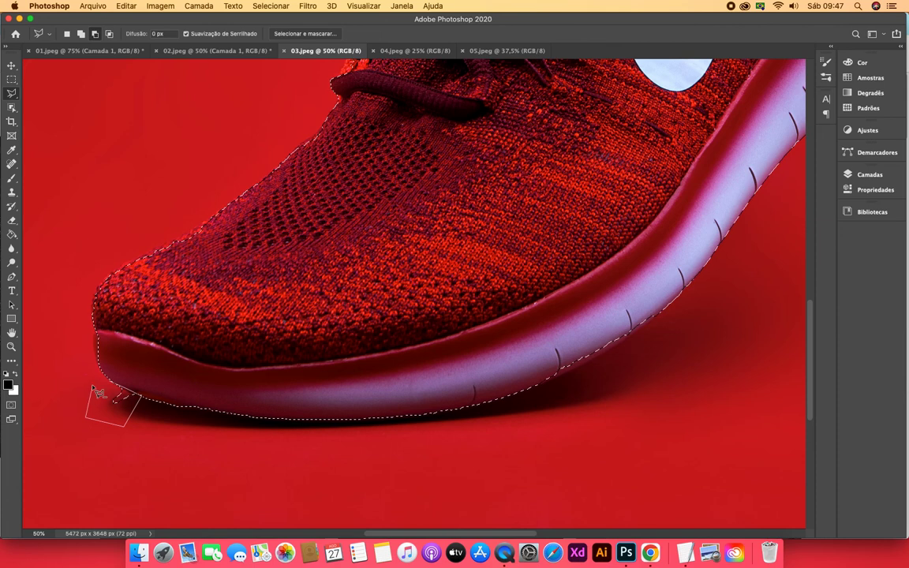
pyautogui.click(92, 385)
pyautogui.click(120, 392)
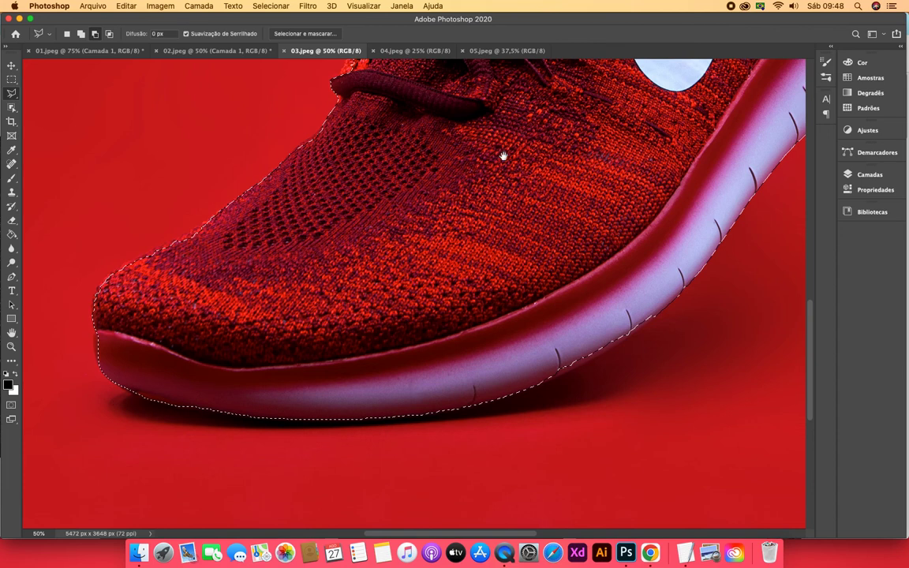
# Add the missing knit edge of the tongue above the NIKE label to the selection by outlining it with the Polygonal Lasso
pyautogui.moveTo(503, 156); pyautogui.dragTo(499, 237)
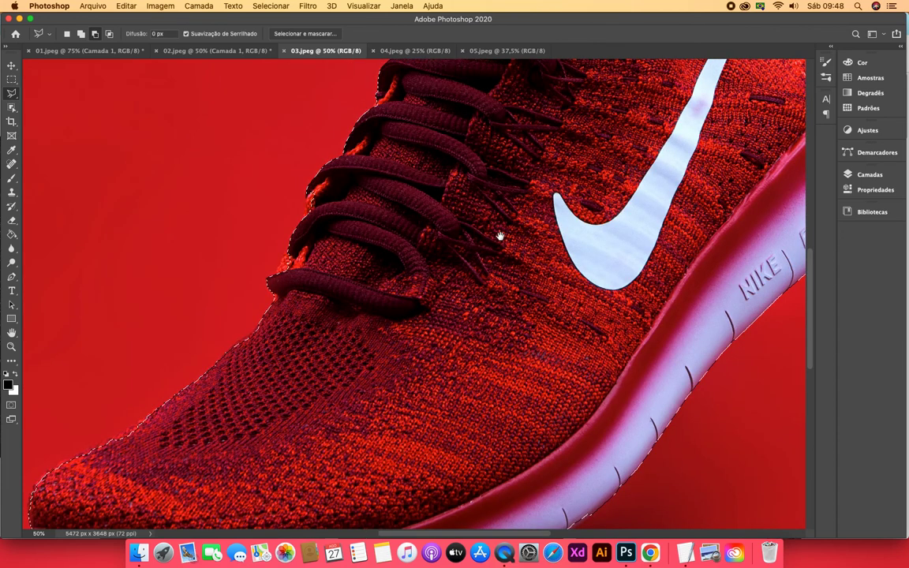
pyautogui.scroll(5, 499, 237)
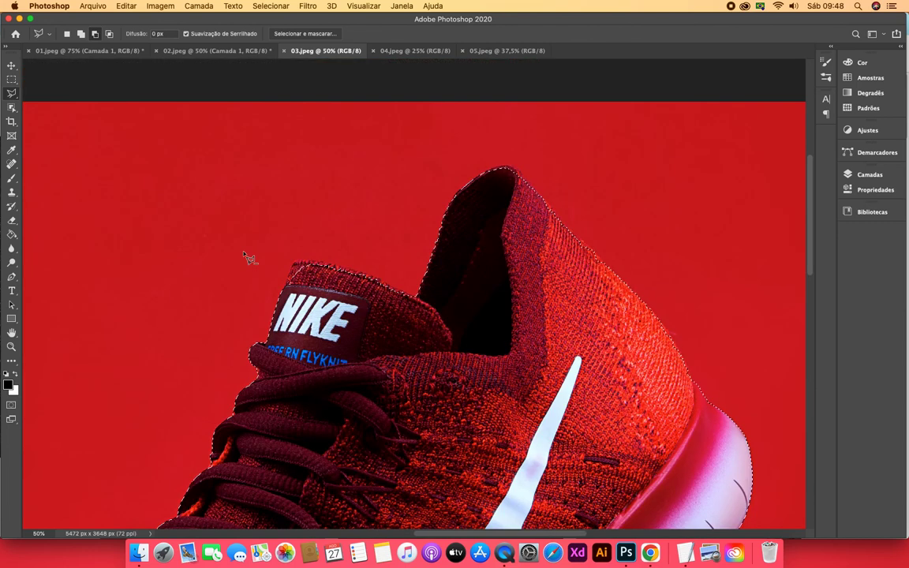
pyautogui.press('z')
pyautogui.click(286, 276)
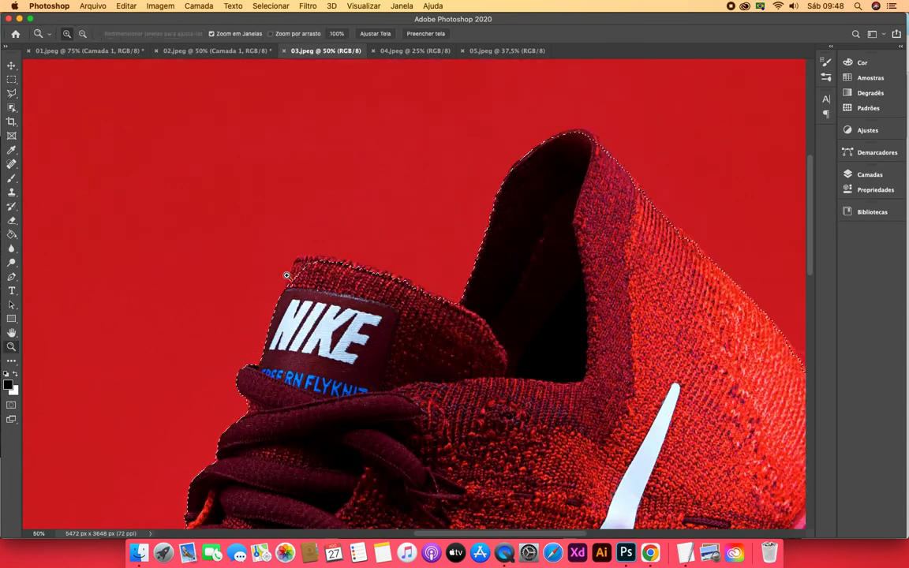
pyautogui.click(306, 272)
pyautogui.click(304, 272)
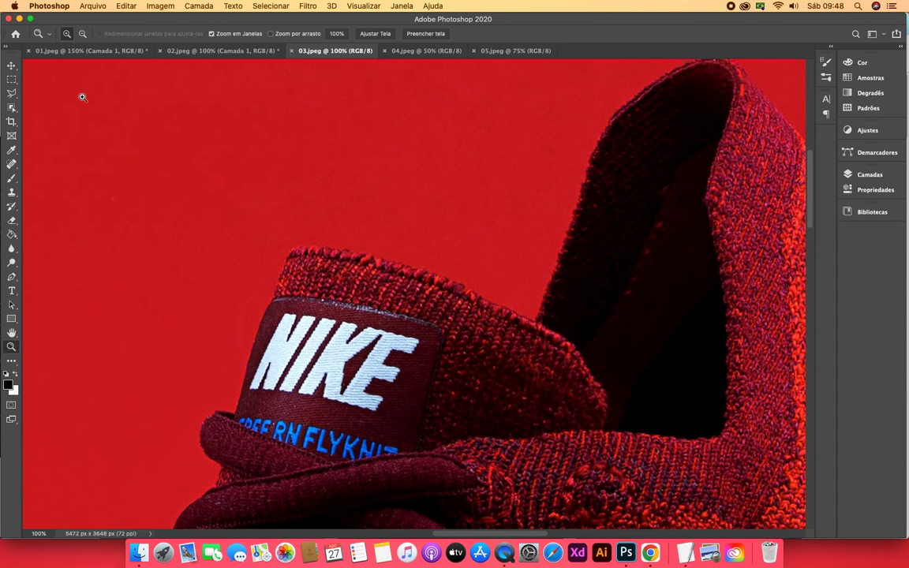
pyautogui.press('l')
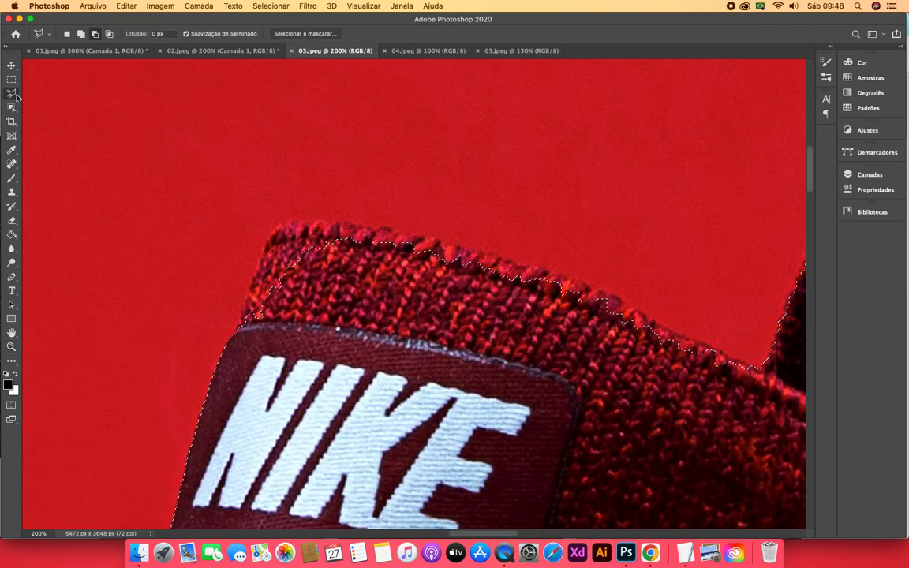
pyautogui.click(82, 35)
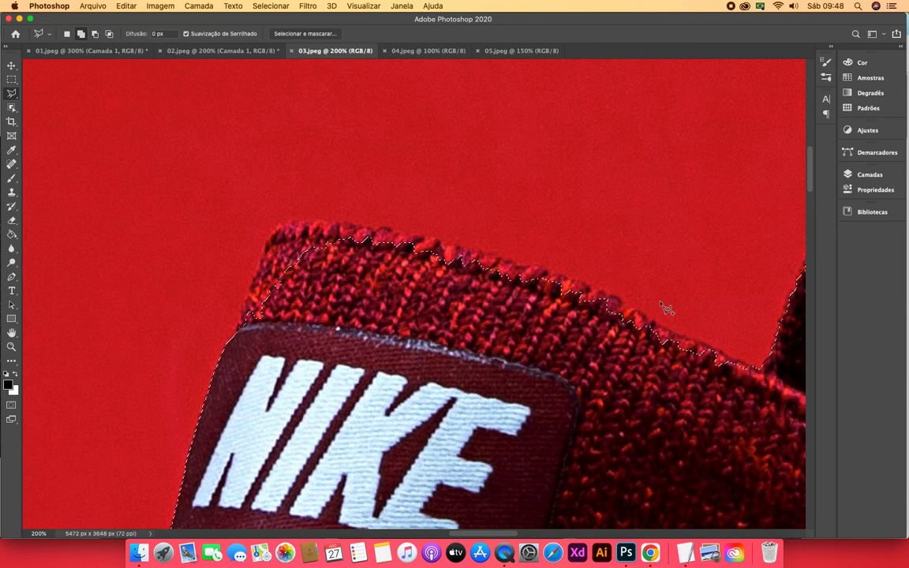
pyautogui.click(754, 368)
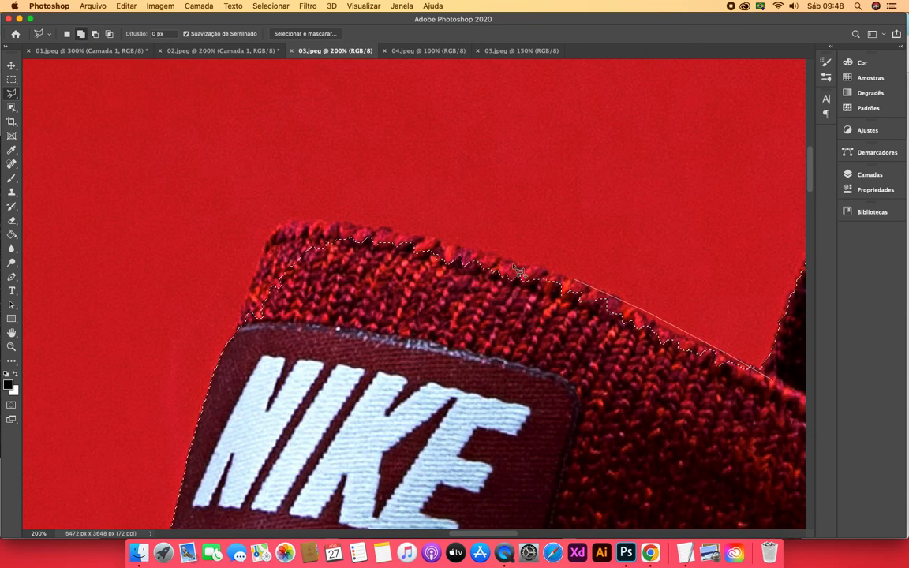
pyautogui.click(425, 237)
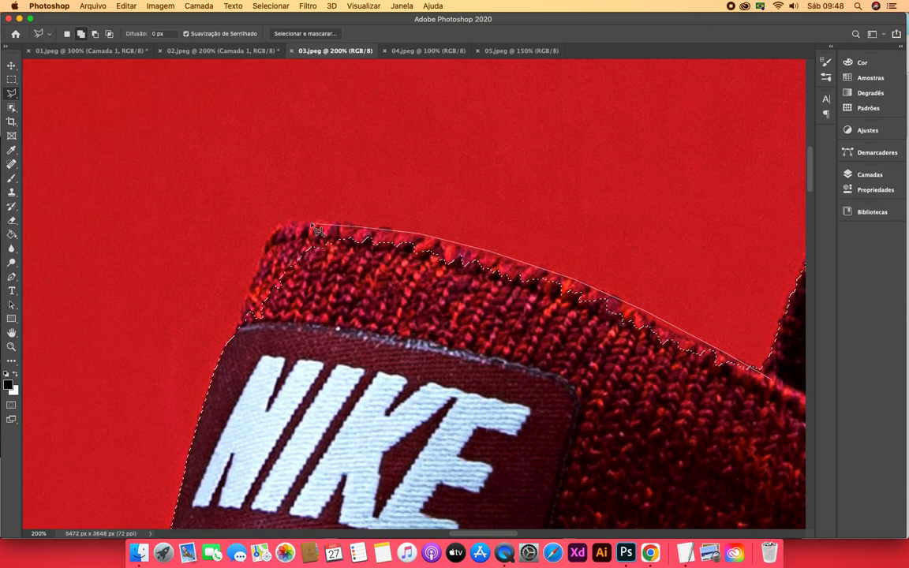
pyautogui.click(285, 223)
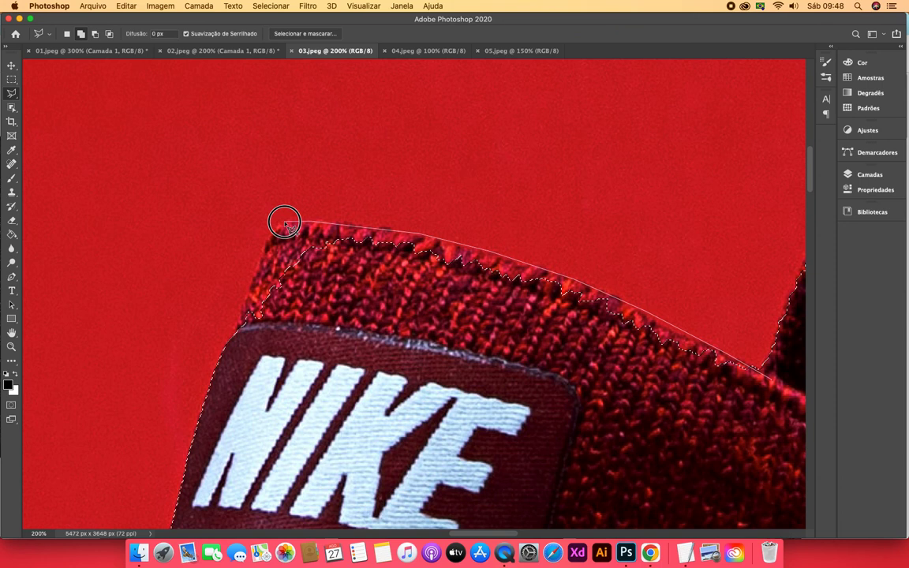
pyautogui.click(256, 246)
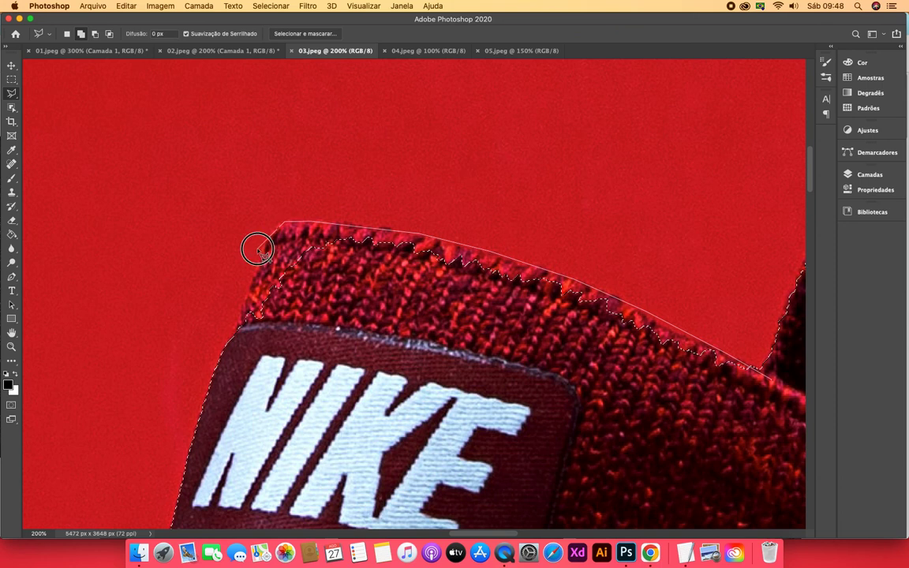
pyautogui.click(239, 324)
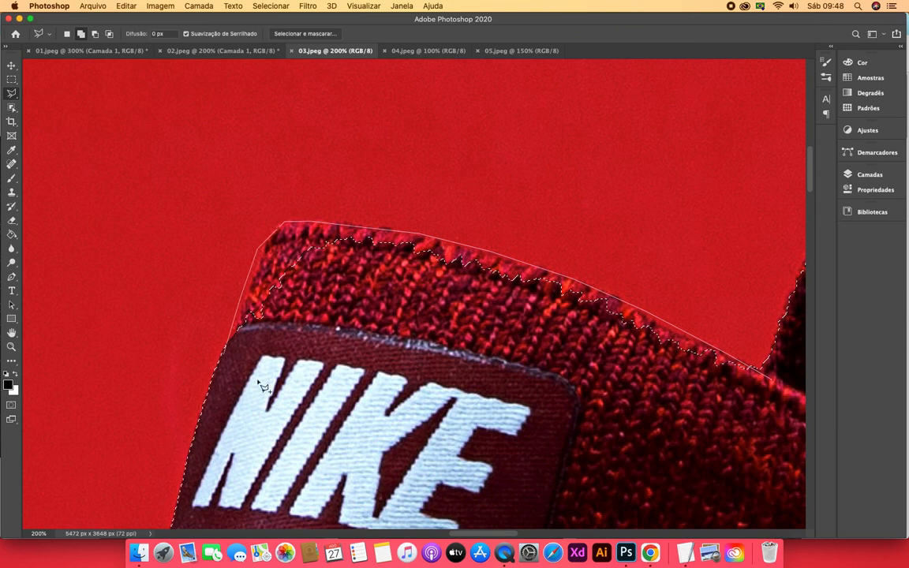
pyautogui.click(294, 410)
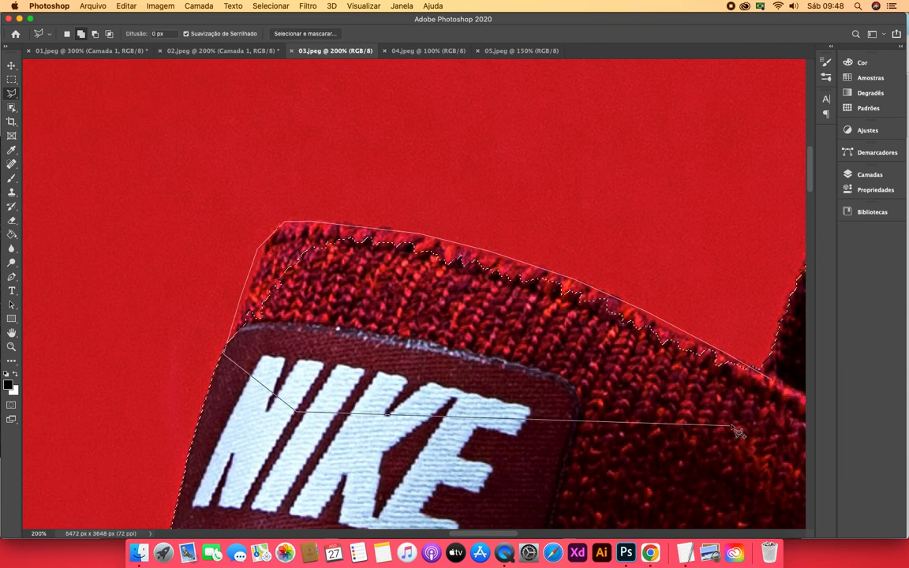
pyautogui.doubleClick(774, 384)
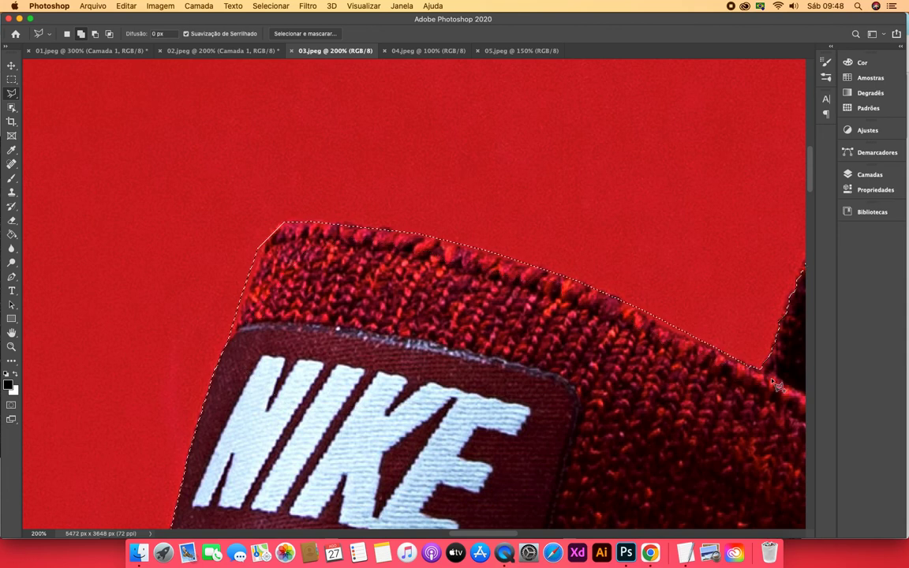
# Copy the selected sneaker to a new layer, hiding and reshowing the background layer to check the cutout
pyautogui.press('super+0')
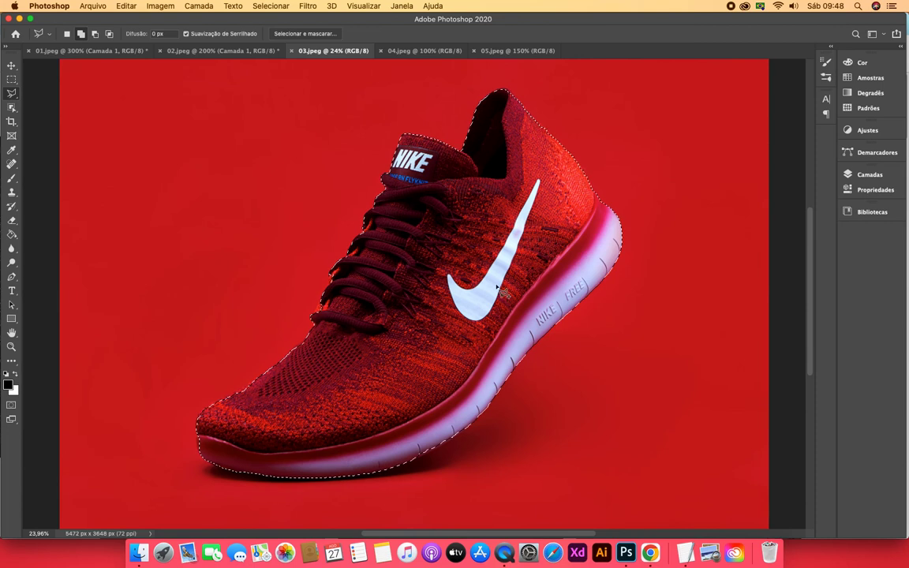
pyautogui.click(861, 175)
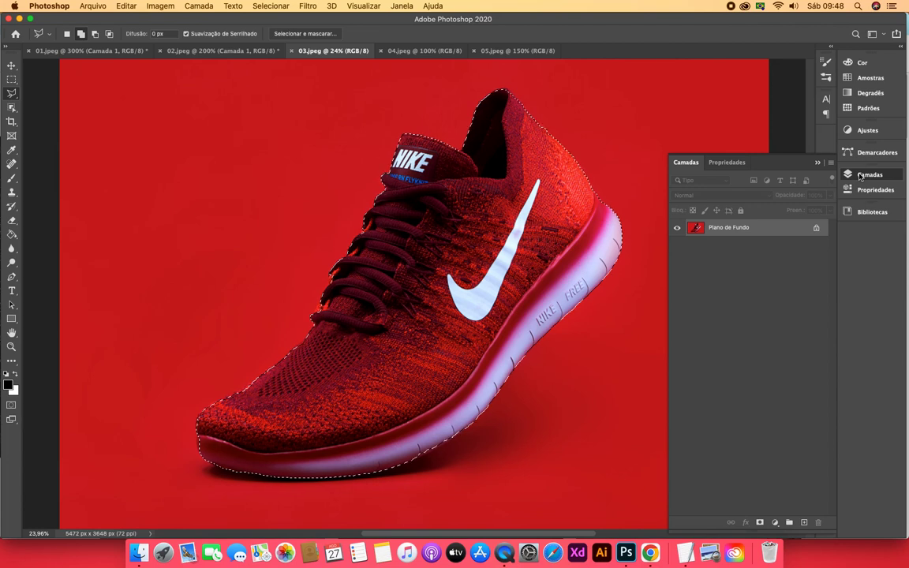
pyautogui.press('super+j')
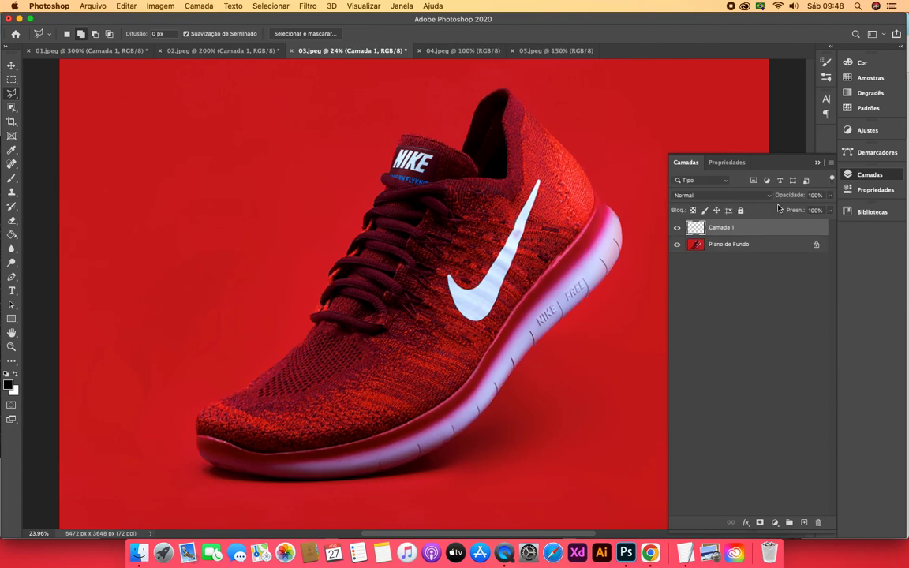
pyautogui.click(677, 244)
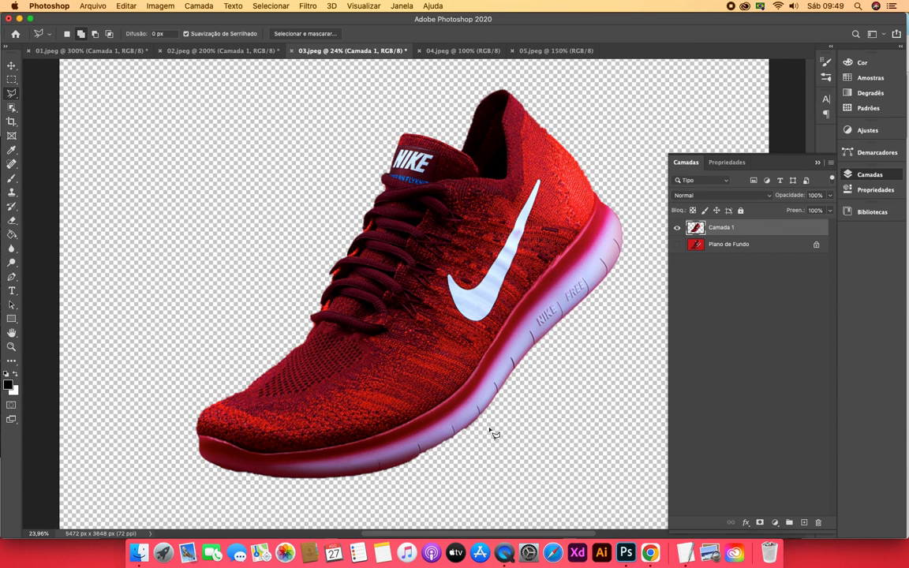
pyautogui.click(677, 244)
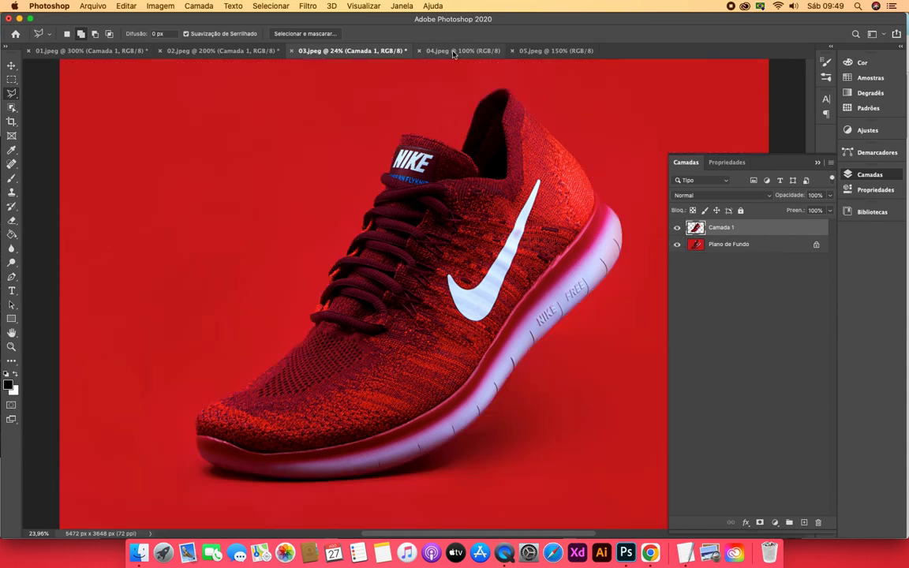
# View the whole stool photo in 04.jpeg and bring up 05.jpeg
pyautogui.click(454, 52)
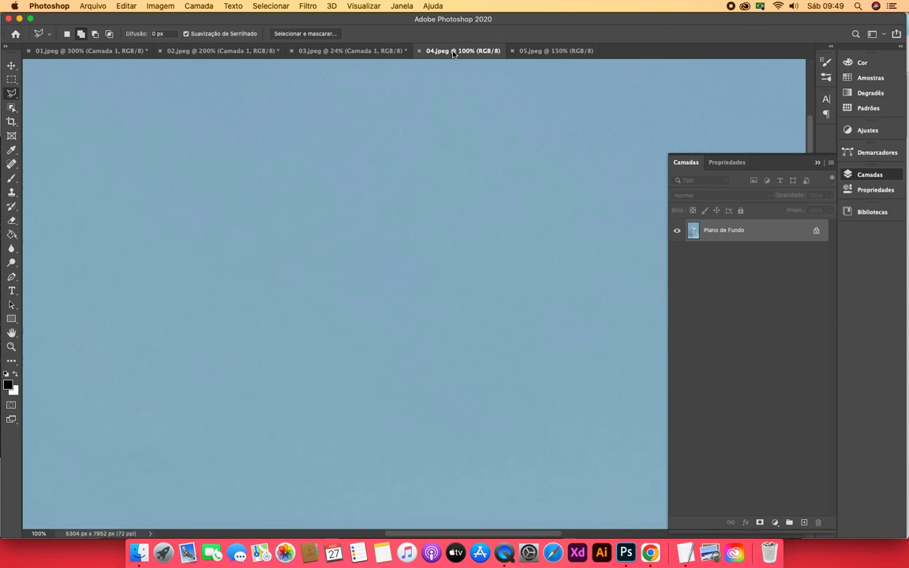
pyautogui.press('super+0')
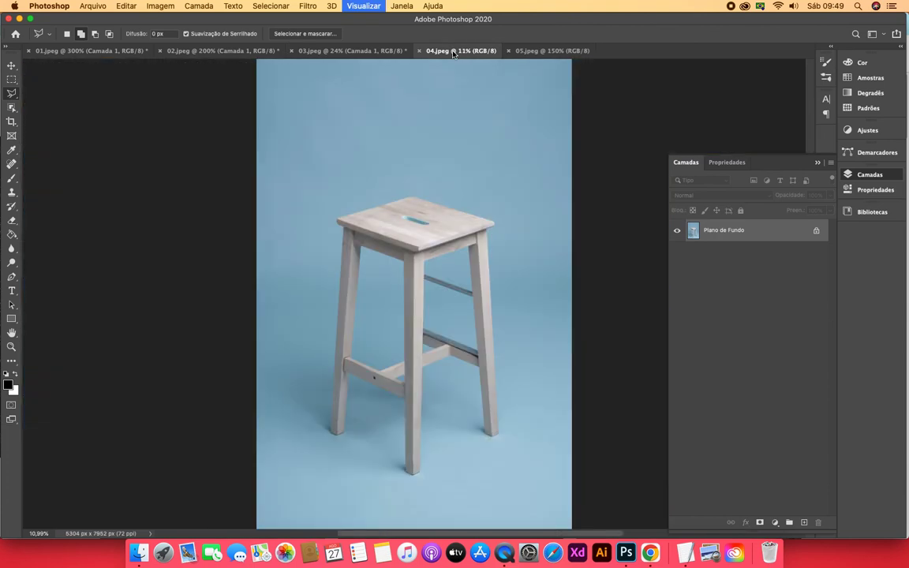
pyautogui.click(528, 52)
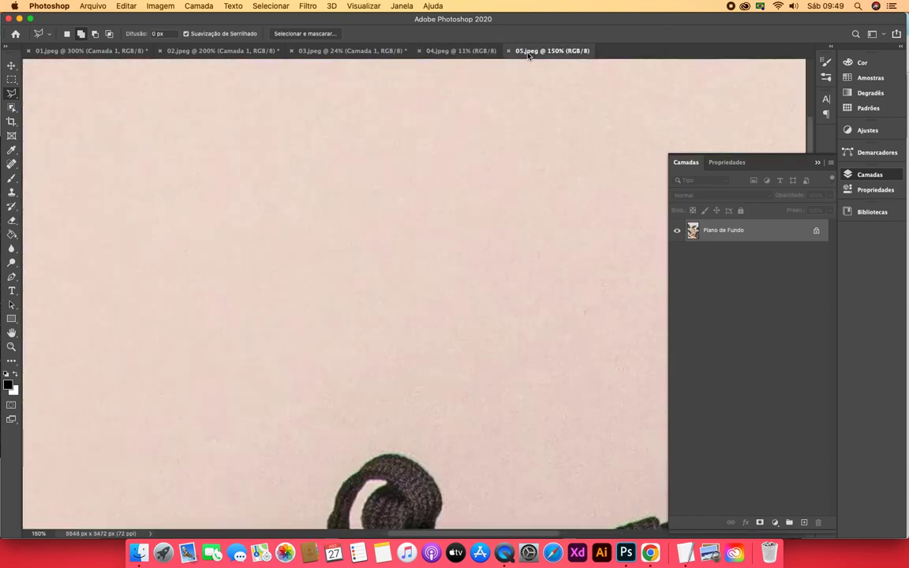
pyautogui.click(471, 52)
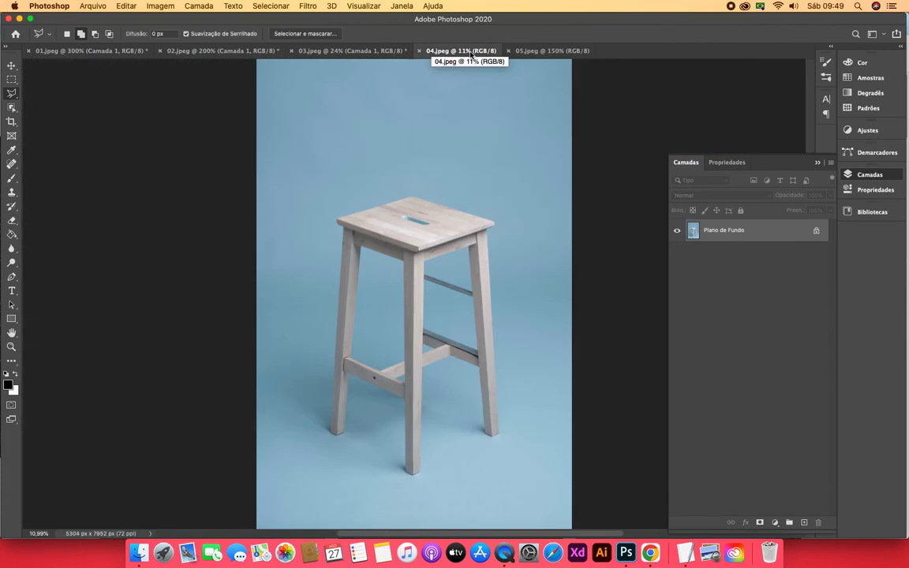
pyautogui.click(549, 52)
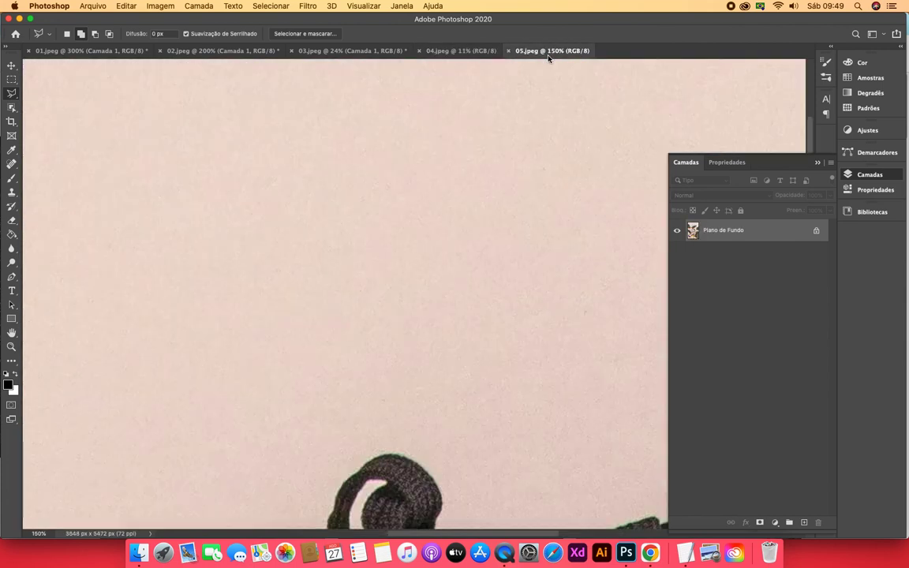
# View the whole photo in 05.jpeg, and return to the stool photo in 04.jpeg
pyautogui.press('super+0')
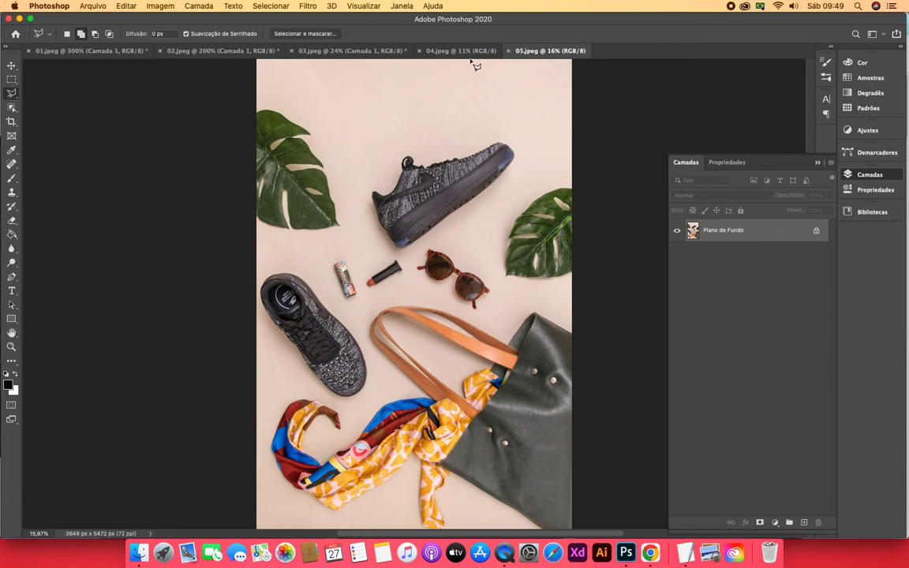
pyautogui.click(443, 52)
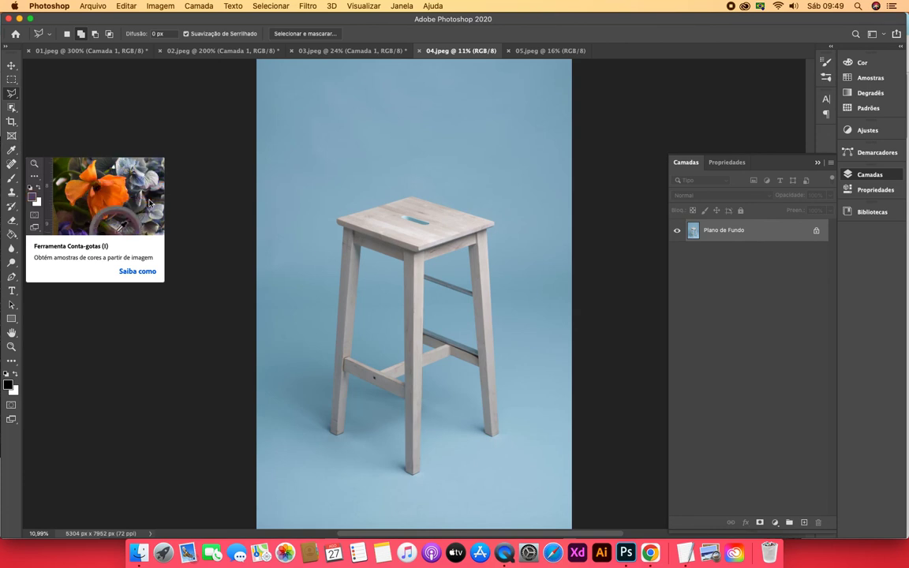
# Try selecting the stool as a new selection with the Object Selection tool in Rectangle mode, and deselect it
pyautogui.click(12, 108)
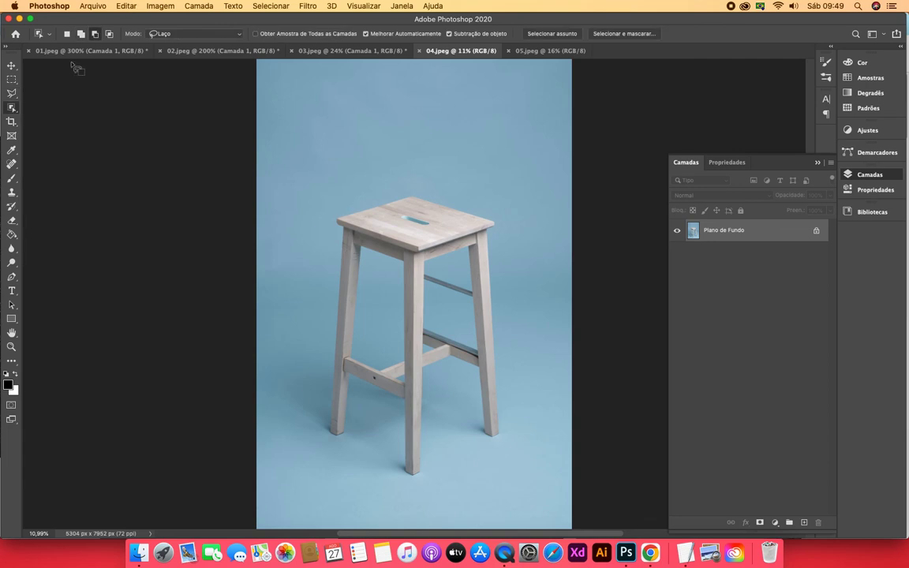
pyautogui.click(67, 34)
pyautogui.moveTo(316, 179)
pyautogui.mouseDown()
pyautogui.moveTo(463, 288)
pyautogui.moveTo(500, 426)
pyautogui.mouseUp()
pyautogui.click(225, 34)
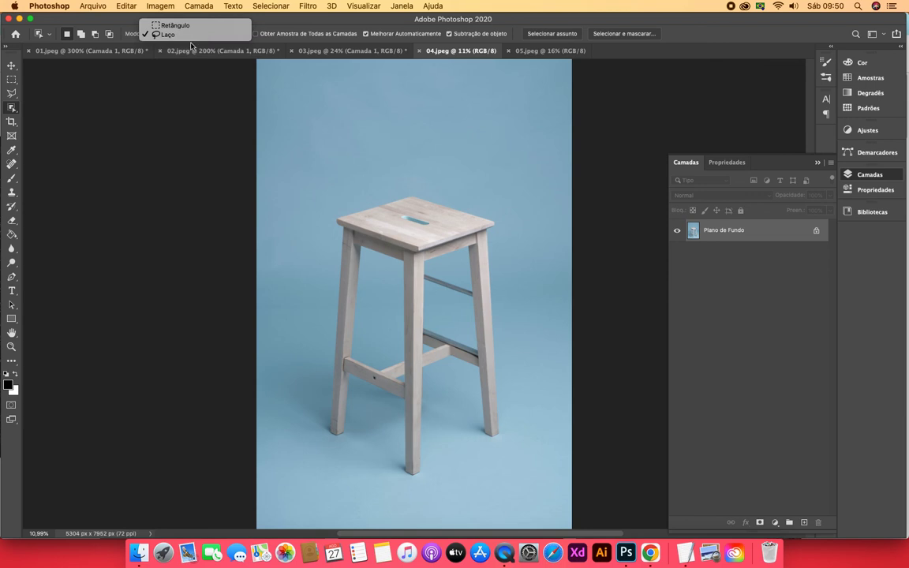
pyautogui.click(170, 25)
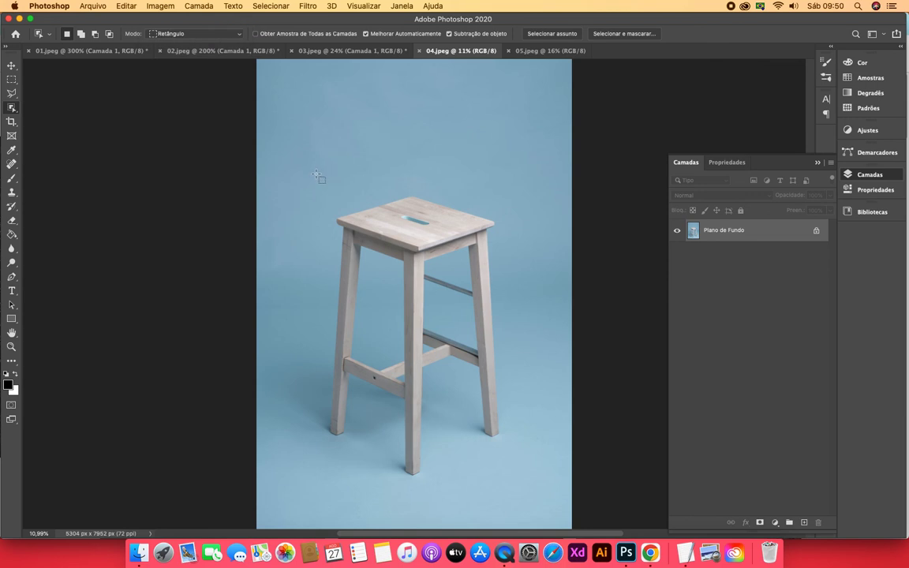
pyautogui.moveTo(318, 171); pyautogui.dragTo(510, 480)
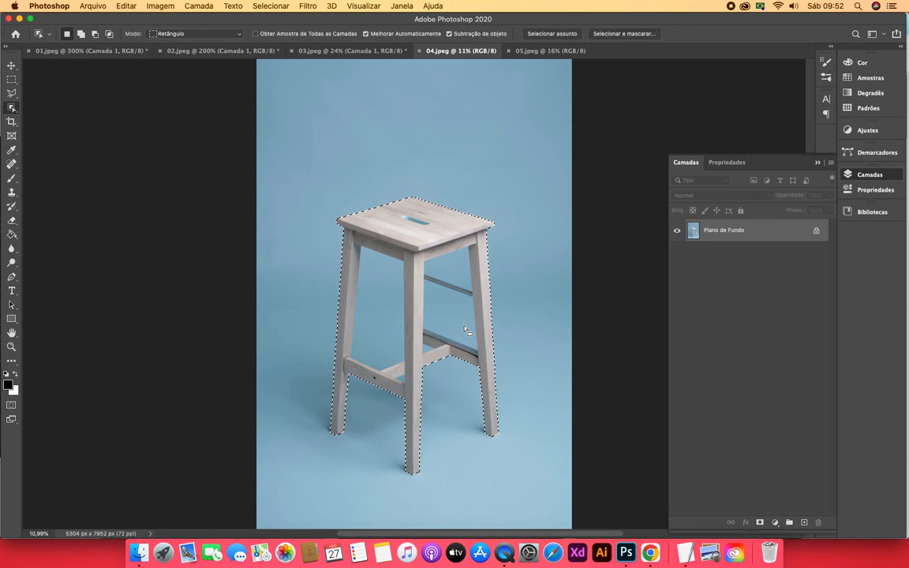
pyautogui.press('super+d')
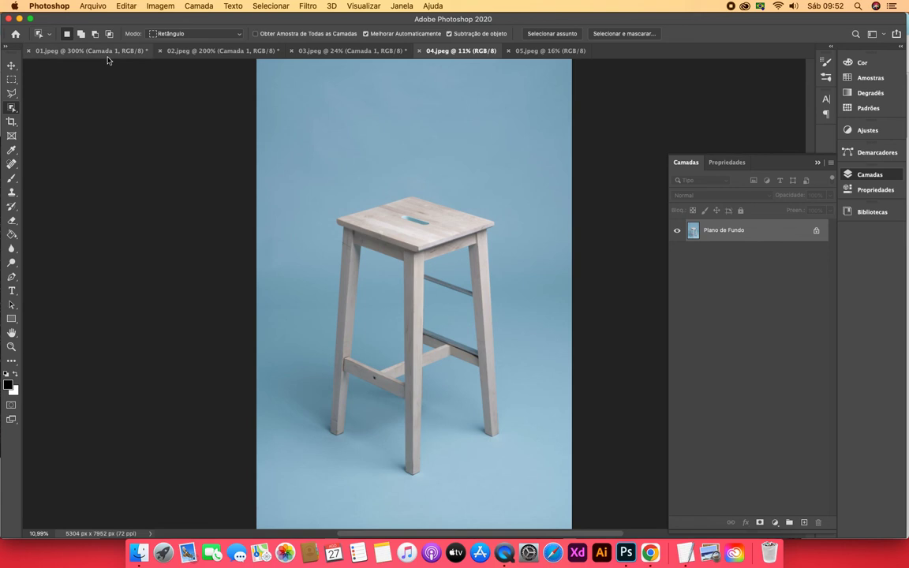
# Resize the stool image to a width of 20 centimetres, keeping its proportions and resampling
pyautogui.click(11, 66)
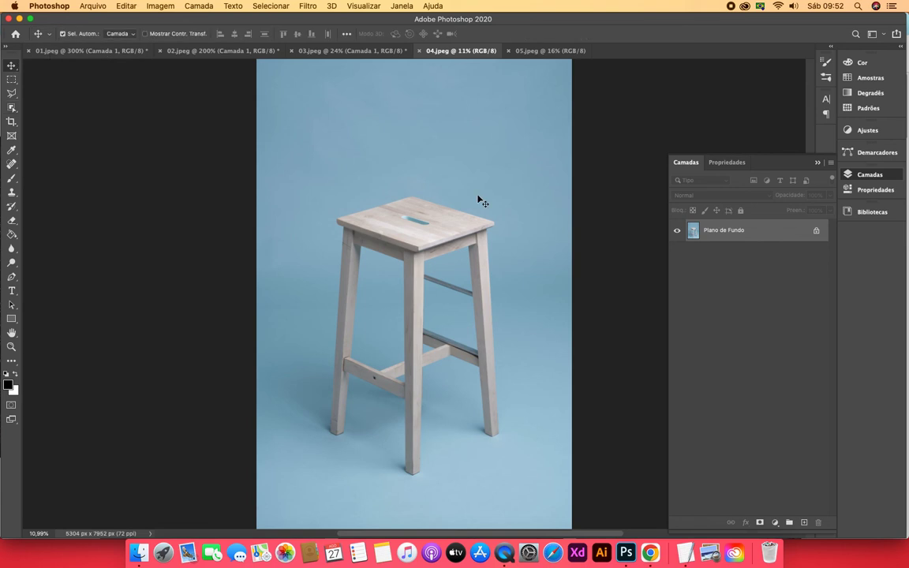
pyautogui.click(159, 9)
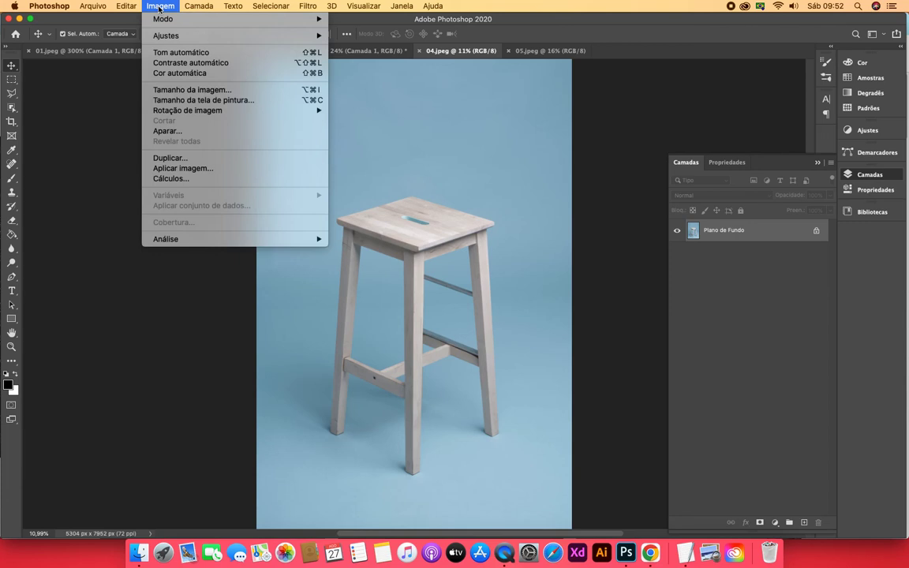
pyautogui.click(184, 90)
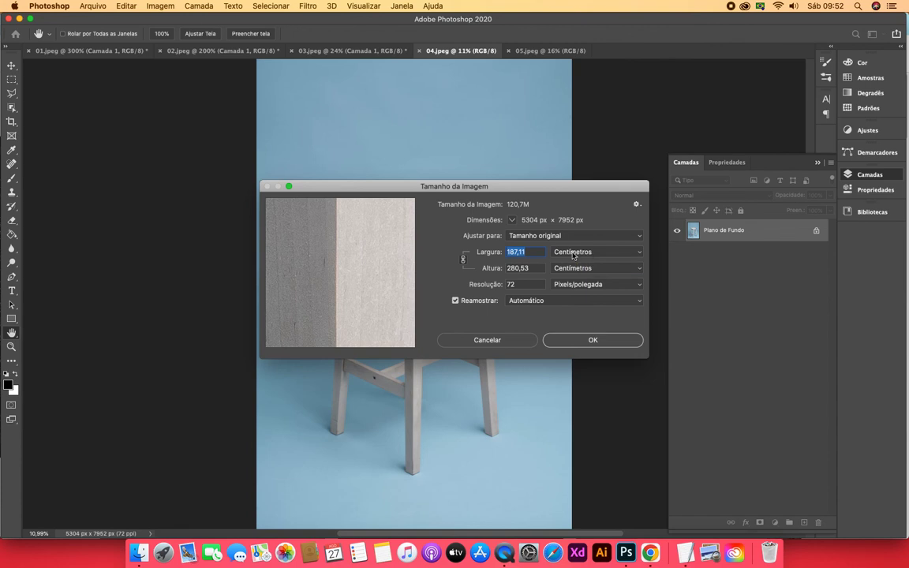
pyautogui.write('20')
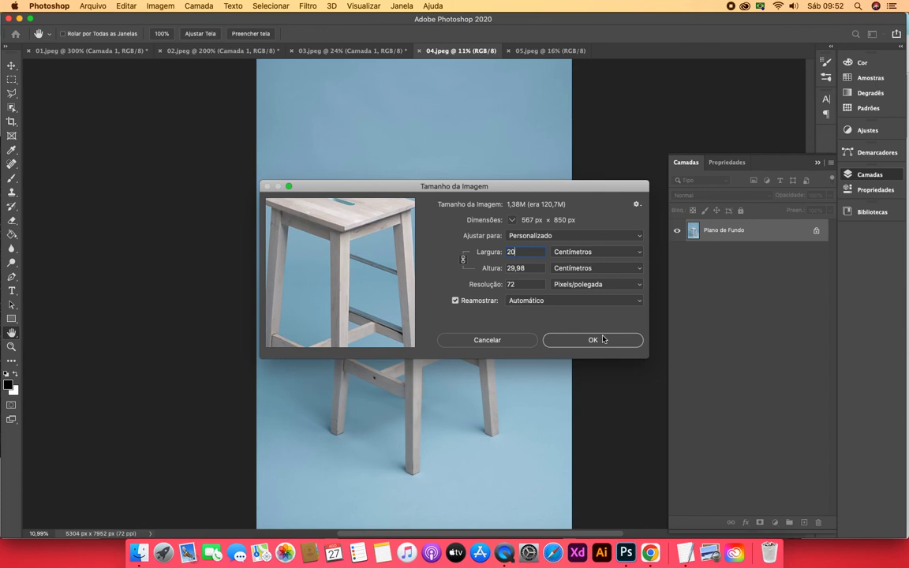
pyautogui.click(602, 339)
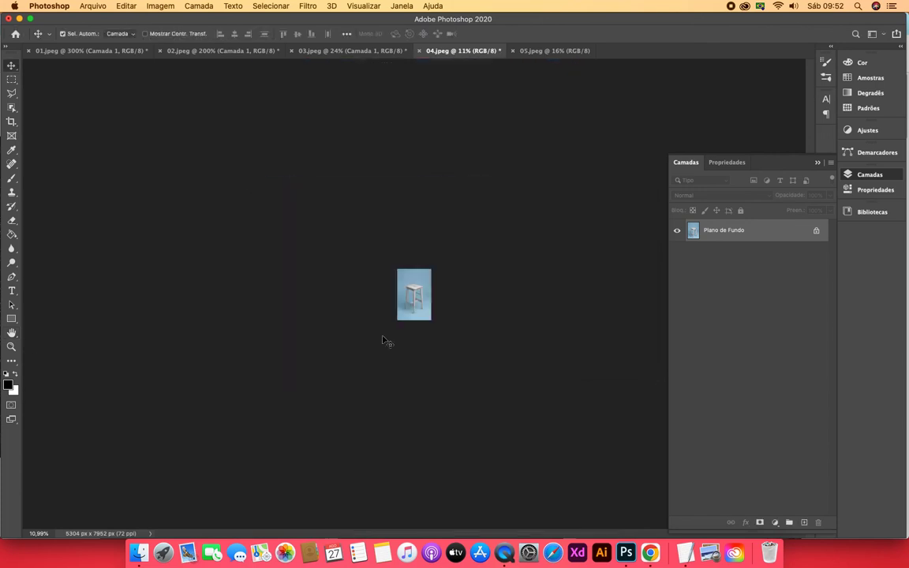
# Select the whole stool in the resized image with Select Subject
pyautogui.click(11, 346)
pyautogui.click(394, 302)
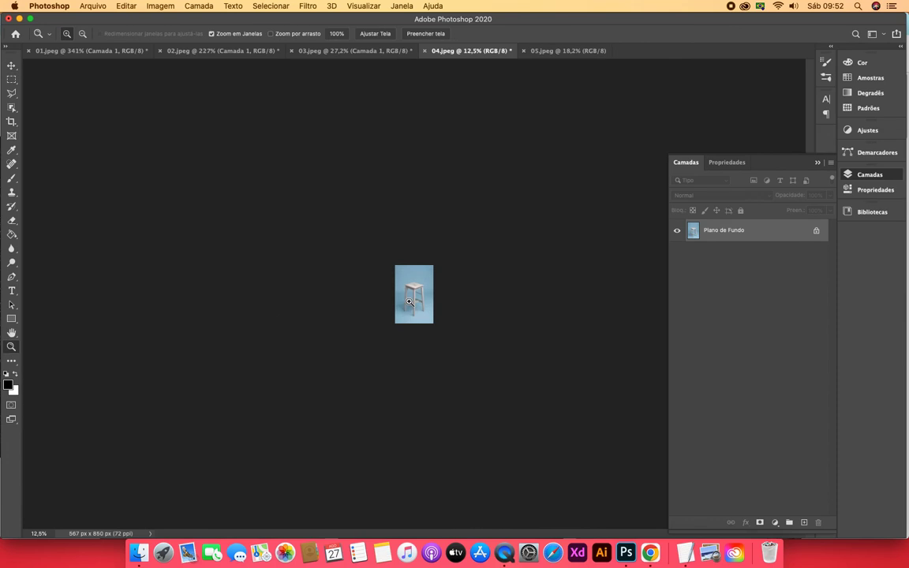
pyautogui.click(410, 301)
pyautogui.click(410, 301)
pyautogui.click(410, 302)
pyautogui.click(410, 301)
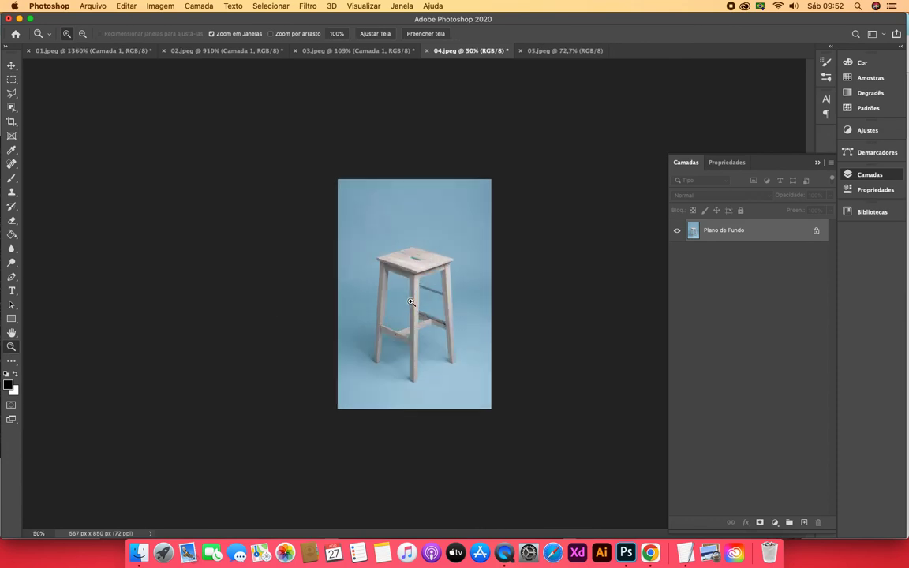
pyautogui.click(410, 301)
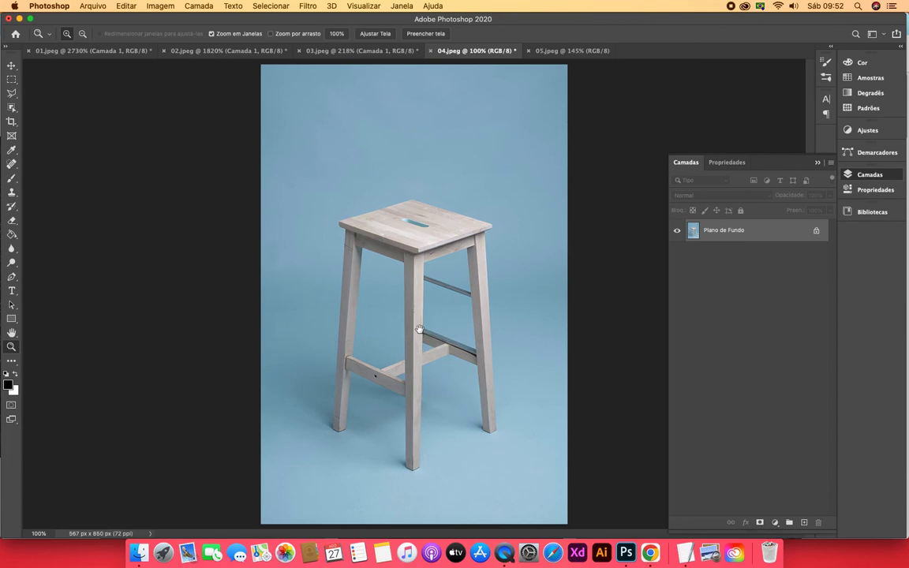
pyautogui.click(424, 337)
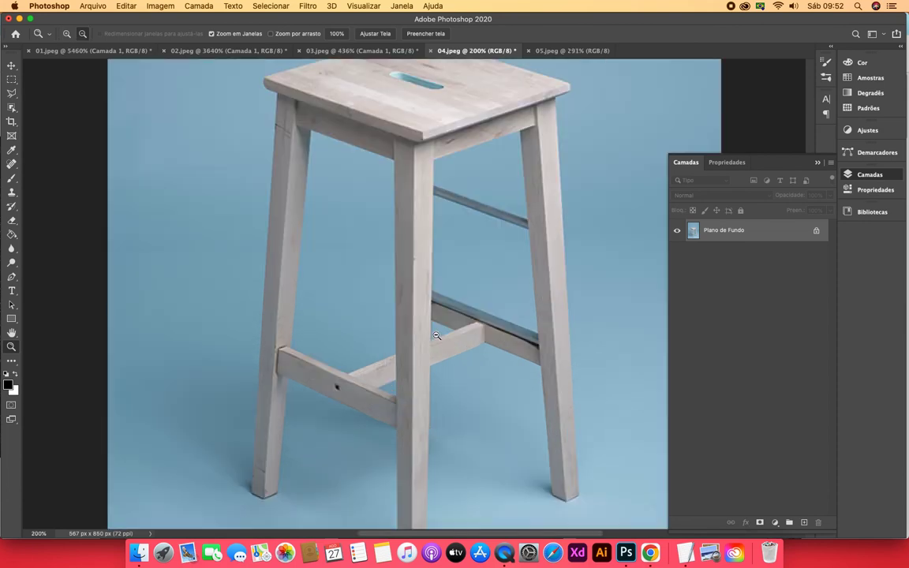
pyautogui.keyDown('alt'); pyautogui.click(427, 341); pyautogui.keyUp('alt')
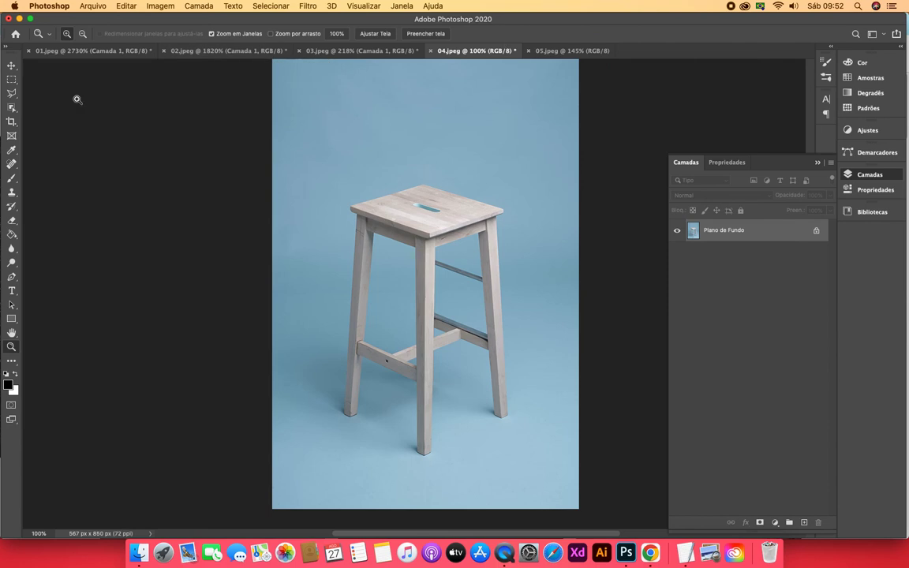
pyautogui.click(12, 107)
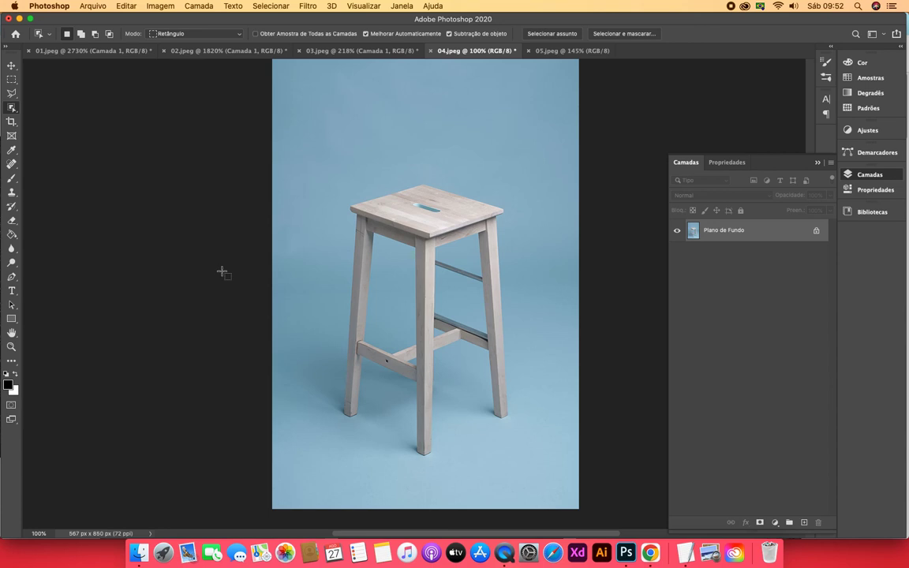
pyautogui.click(557, 35)
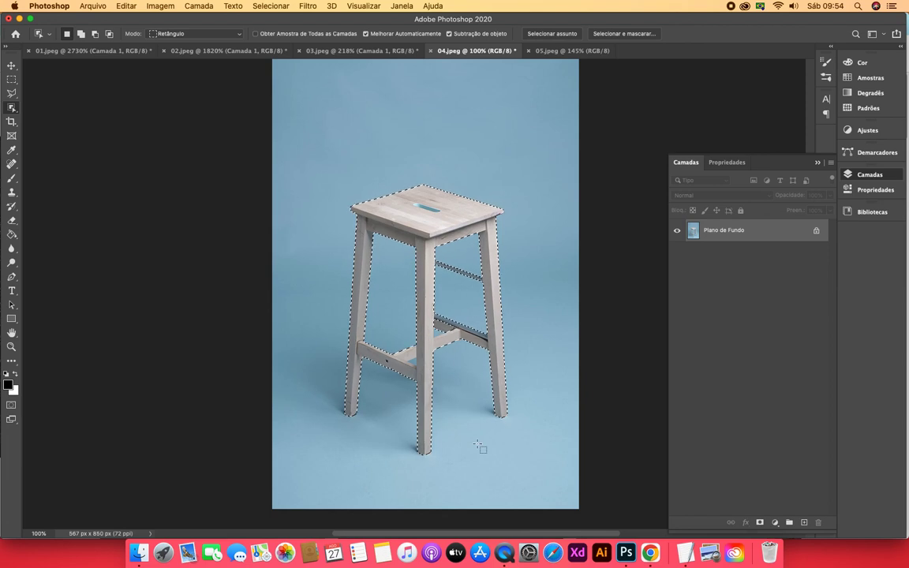
# Add the unselected piece of the rear crossbar beside the front leg to the selection, using the Object Selection tool in Lasso mode
pyautogui.click(11, 346)
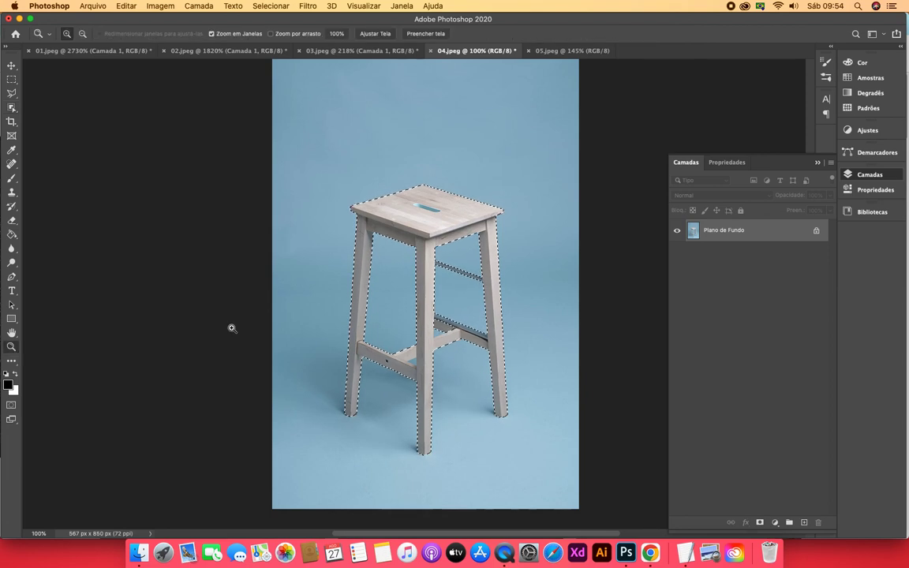
pyautogui.click(397, 360)
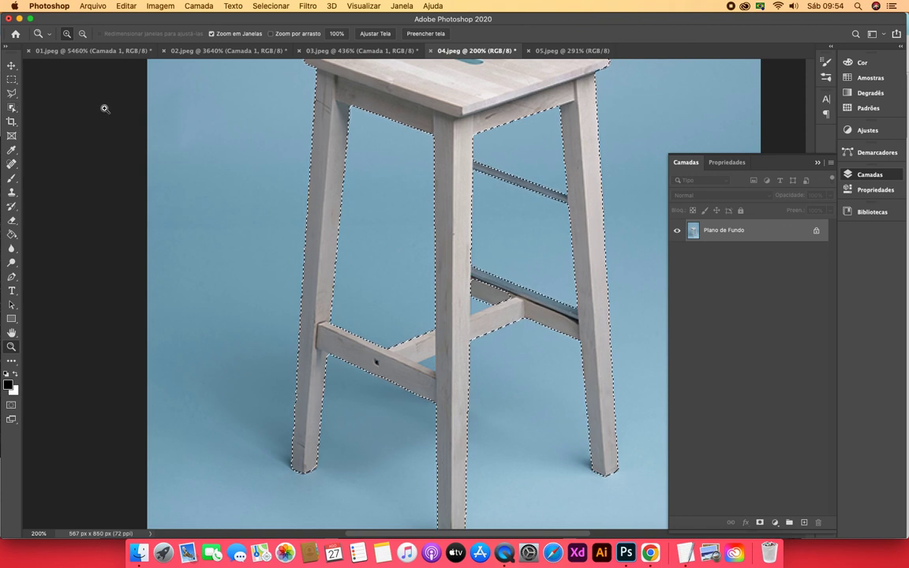
pyautogui.click(11, 107)
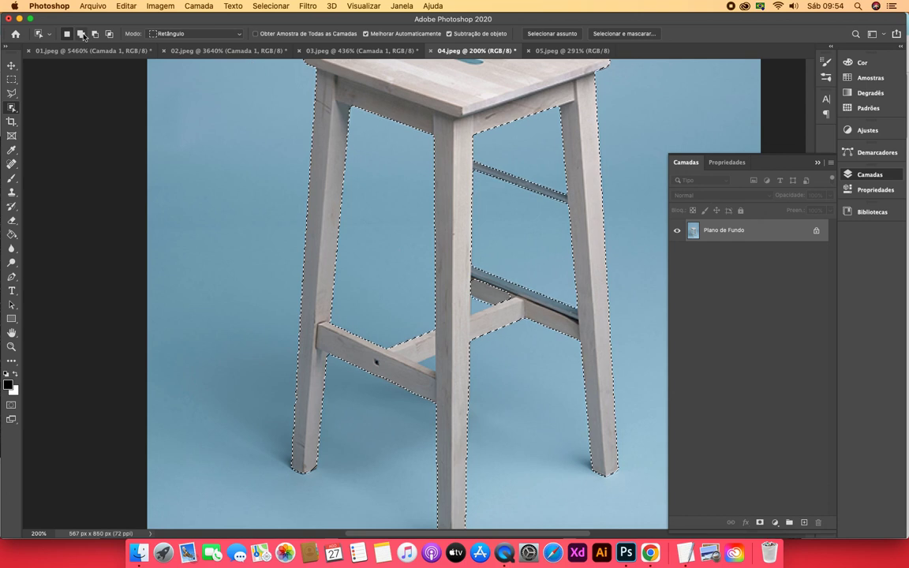
pyautogui.click(211, 34)
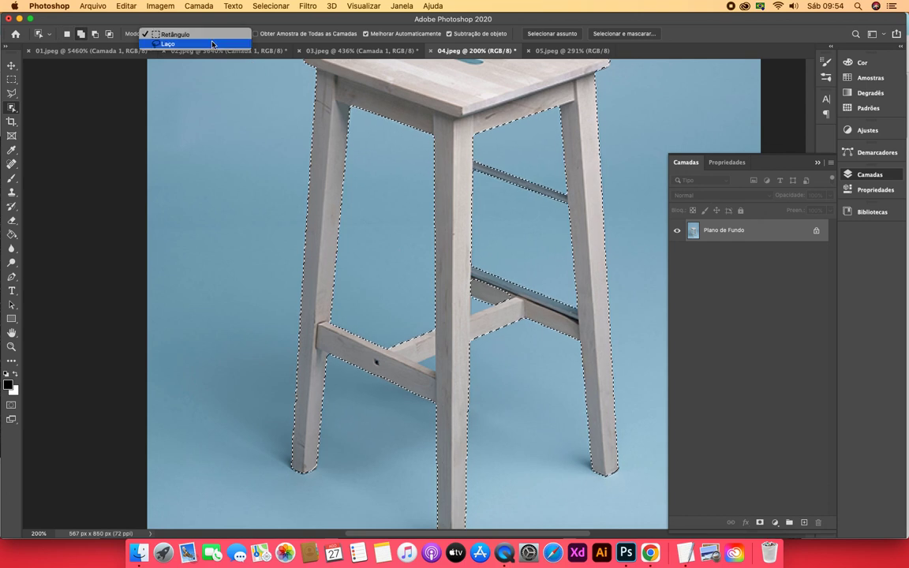
pyautogui.click(168, 45)
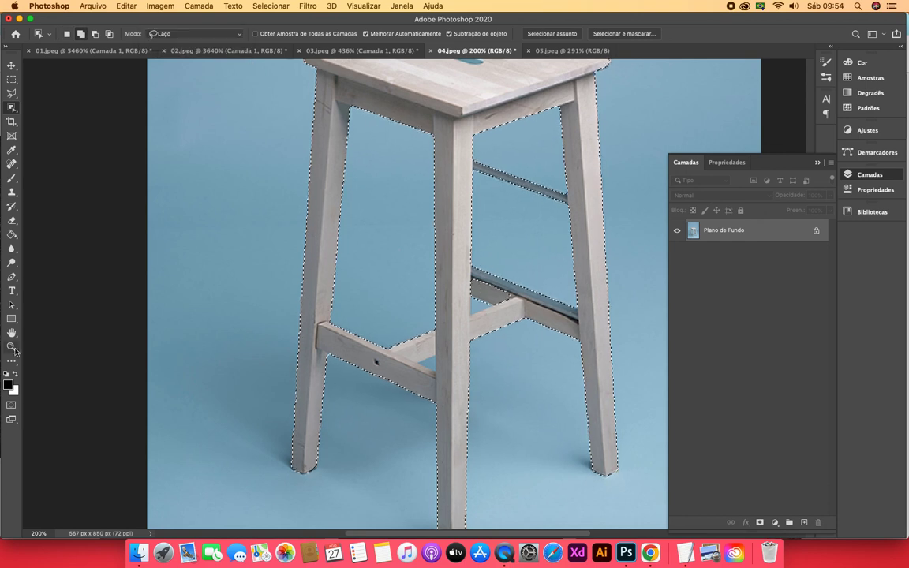
pyautogui.click(12, 347)
pyautogui.click(459, 298)
pyautogui.click(493, 306)
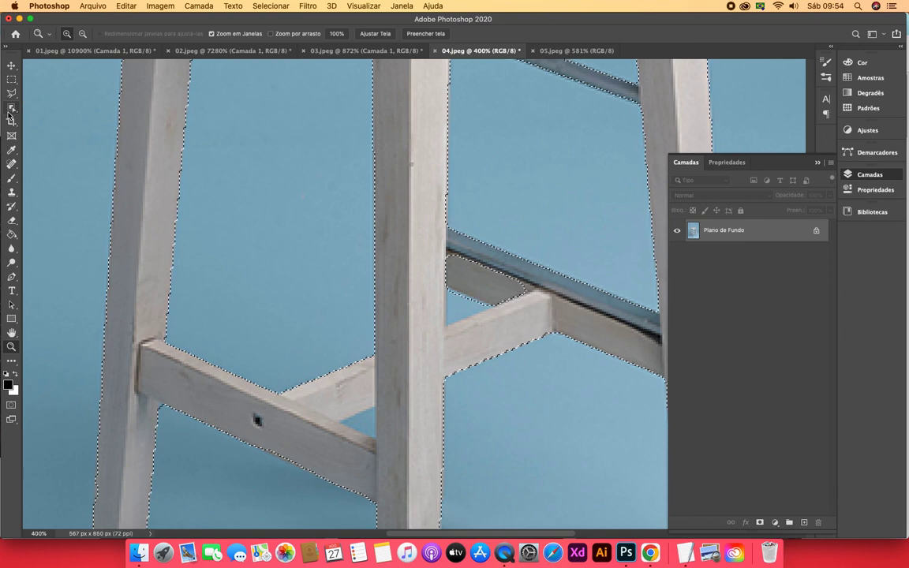
pyautogui.press('w')
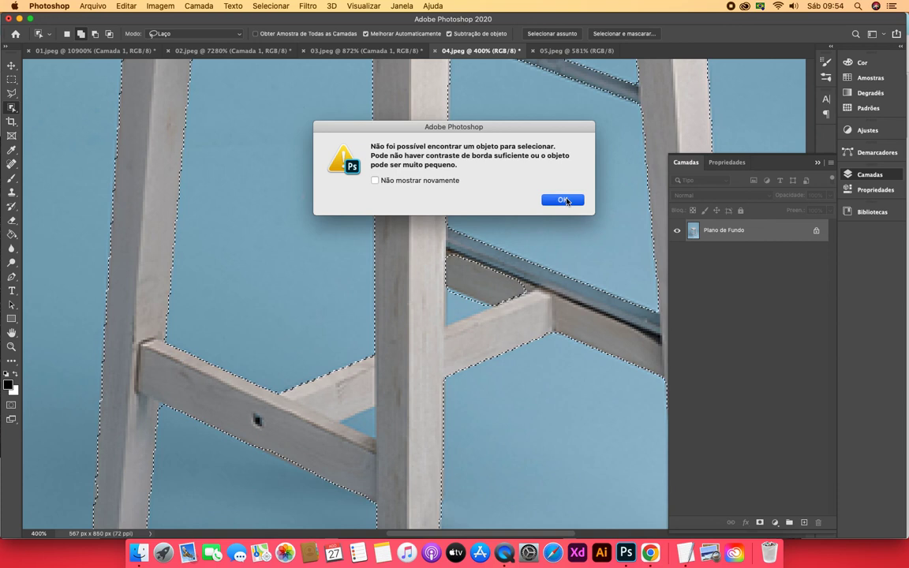
pyautogui.click(563, 199)
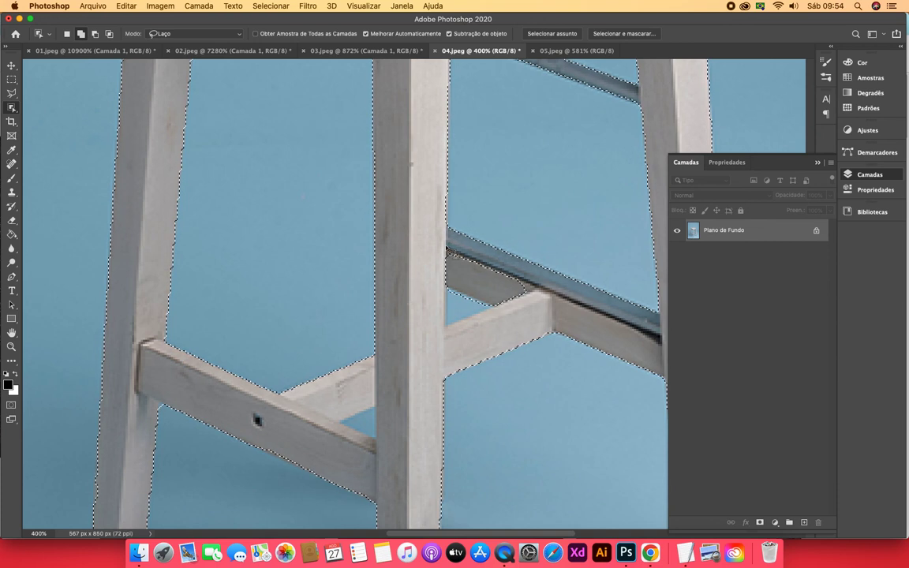
pyautogui.moveTo(444, 250)
pyautogui.mouseDown()
pyautogui.moveTo(463, 287)
pyautogui.moveTo(523, 302)
pyautogui.moveTo(529, 294)
pyautogui.moveTo(479, 256)
pyautogui.moveTo(447, 250)
pyautogui.mouseUp()
# Add the rest of the rear crossbar beside the front leg to the selection by outlining it with the Polygonal Lasso
pyautogui.click(12, 94)
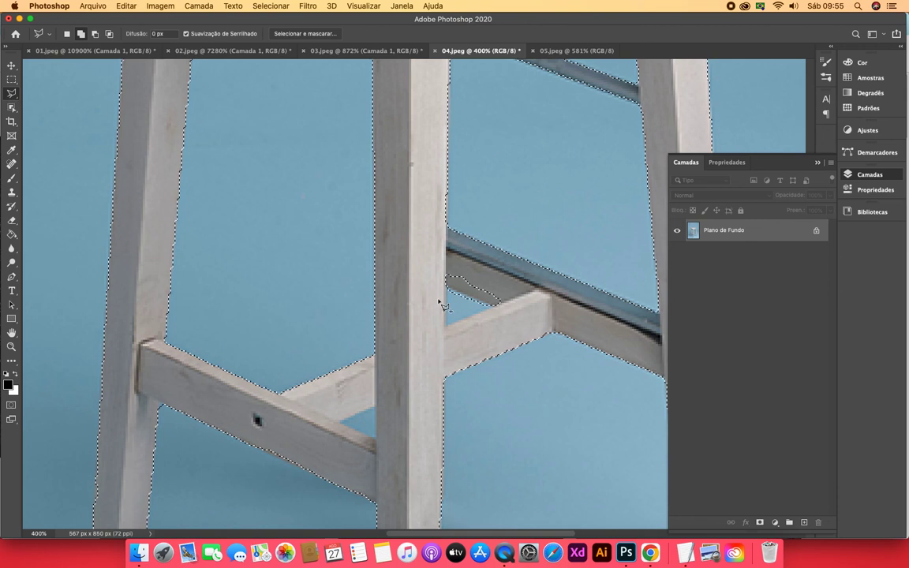
pyautogui.click(506, 311)
pyautogui.click(514, 289)
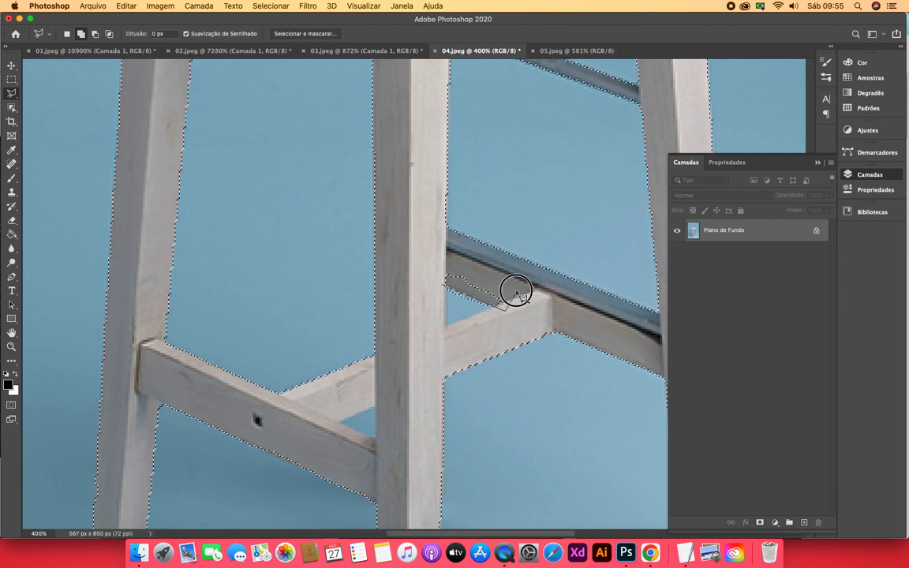
pyautogui.click(439, 255)
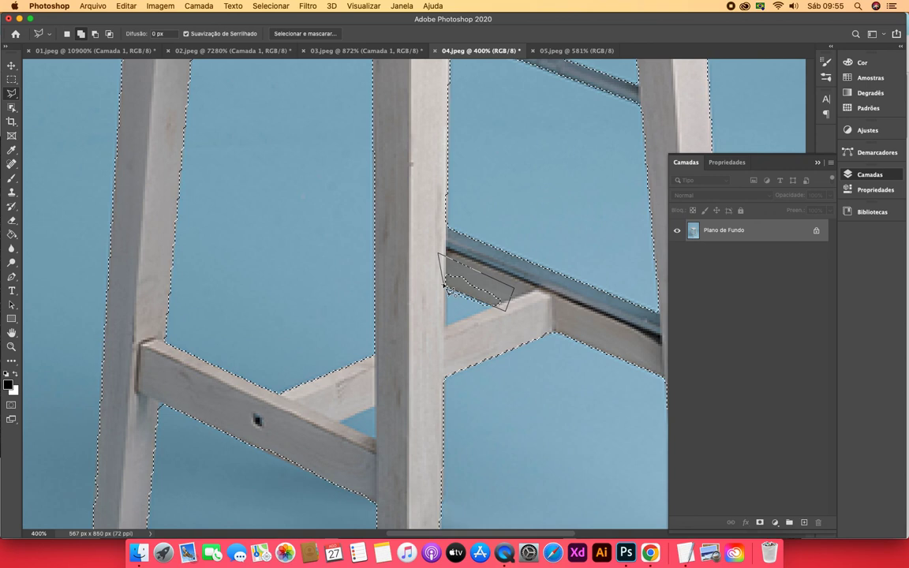
pyautogui.doubleClick(446, 288)
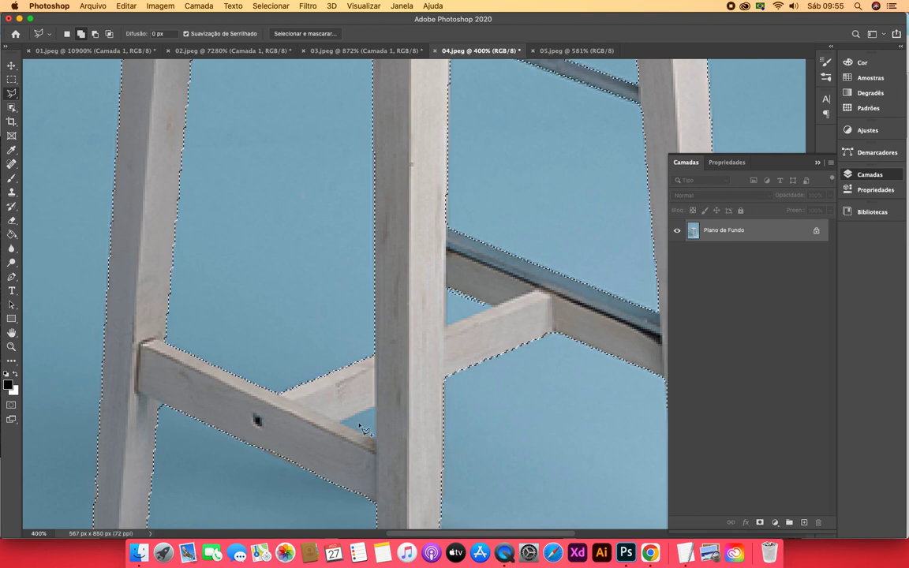
# Subtract the triangular background gap between the left crossbar and the front leg from the selection with the Polygonal Lasso
pyautogui.click(95, 33)
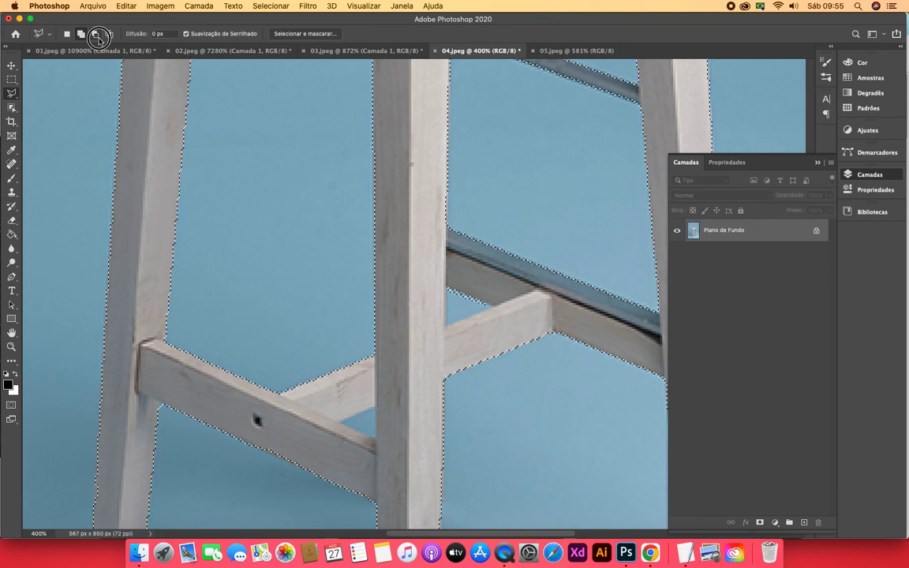
pyautogui.click(375, 406)
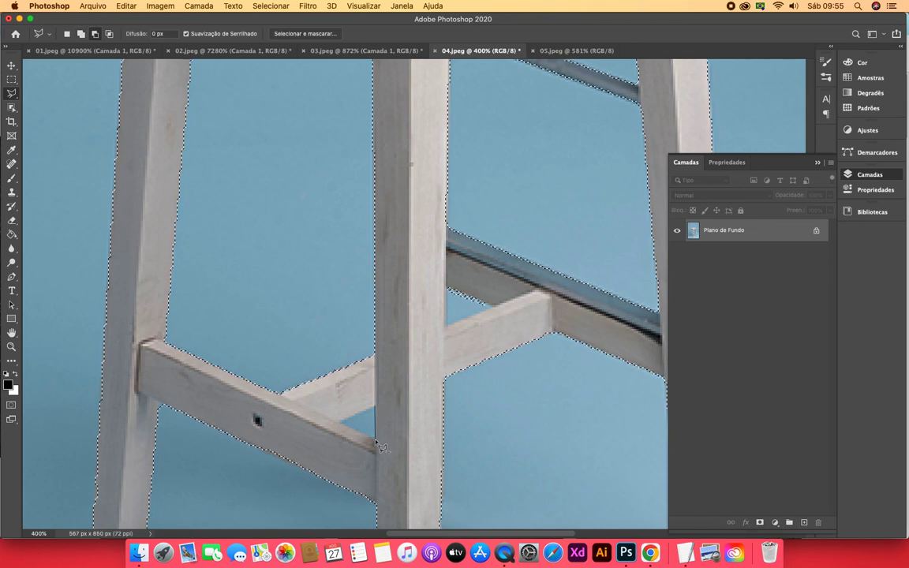
pyautogui.click(375, 440)
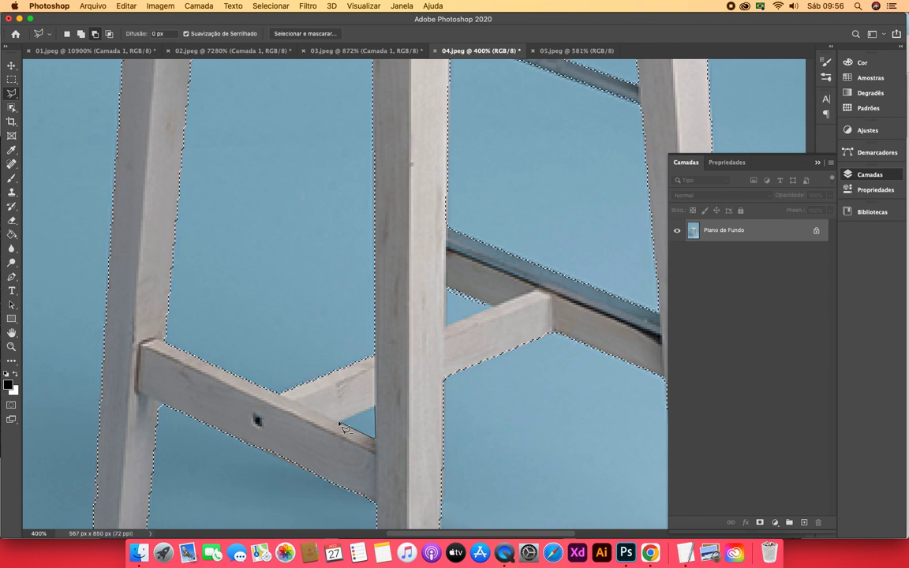
pyautogui.click(339, 426)
pyautogui.click(376, 407)
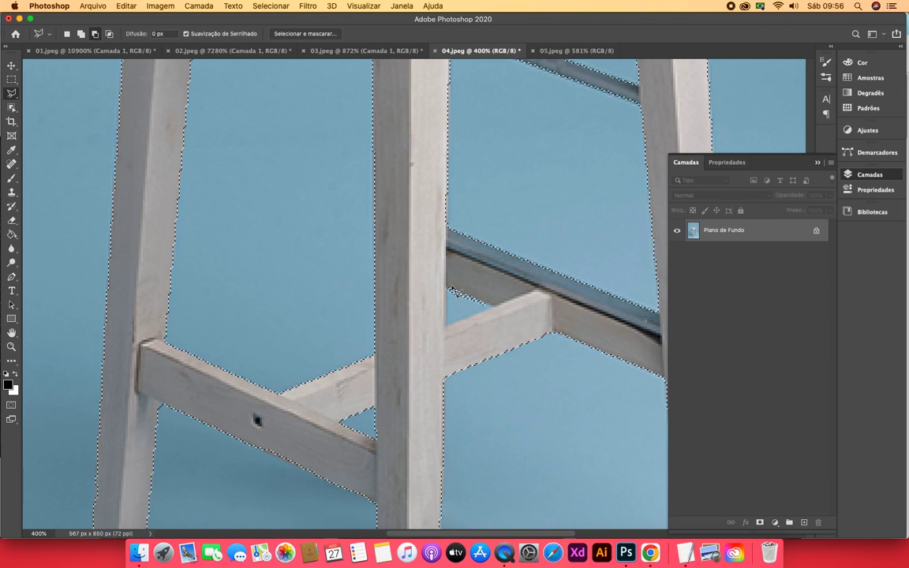
# Subtract the small triangular gap between the front leg's right edge and the two crossbars from the selection
pyautogui.click(447, 289)
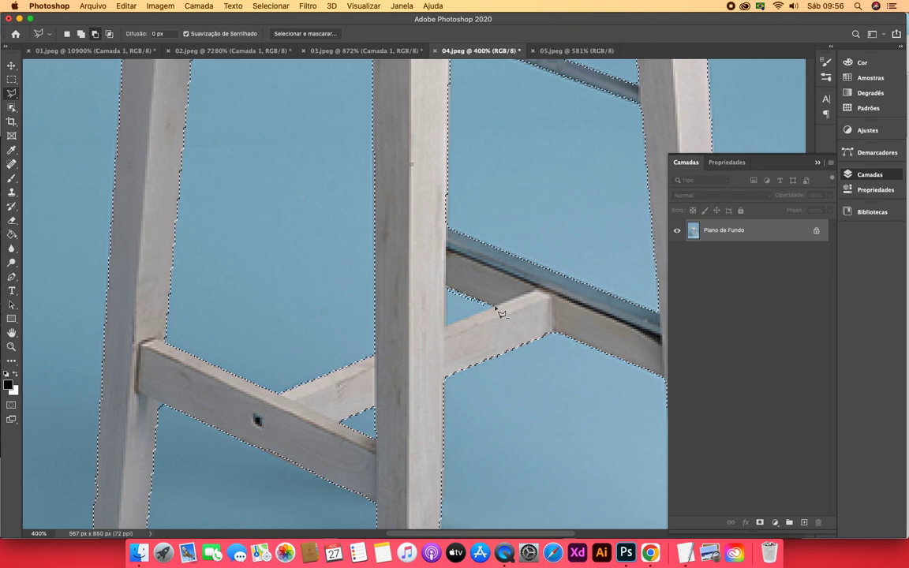
pyautogui.click(495, 306)
pyautogui.click(447, 327)
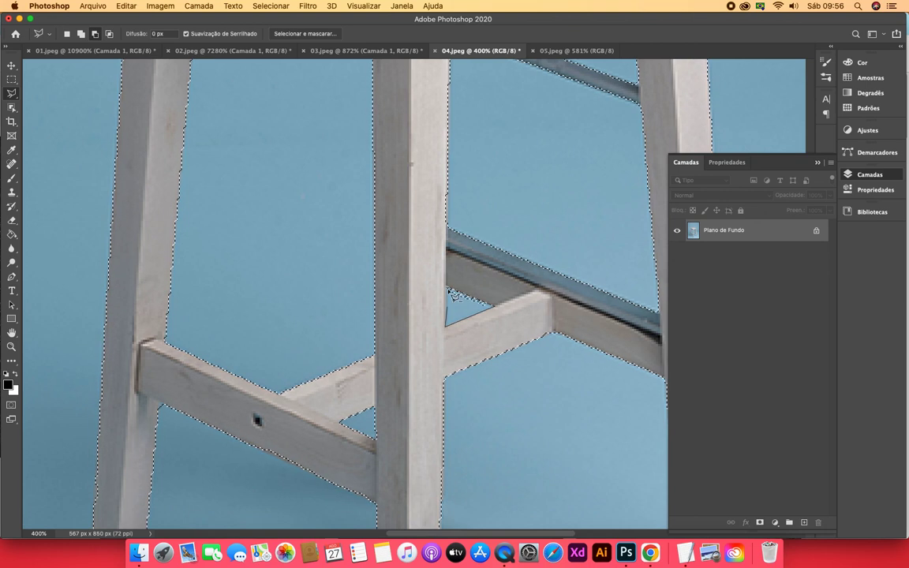
pyautogui.click(449, 290)
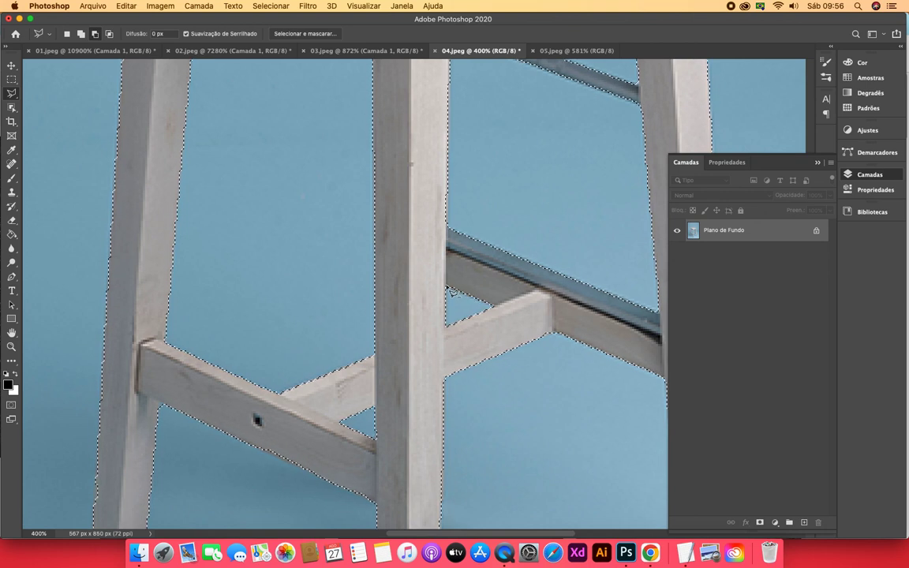
# Copy the selected stool to a new layer and hide the Plano de Fundo layer
pyautogui.press('super+0')
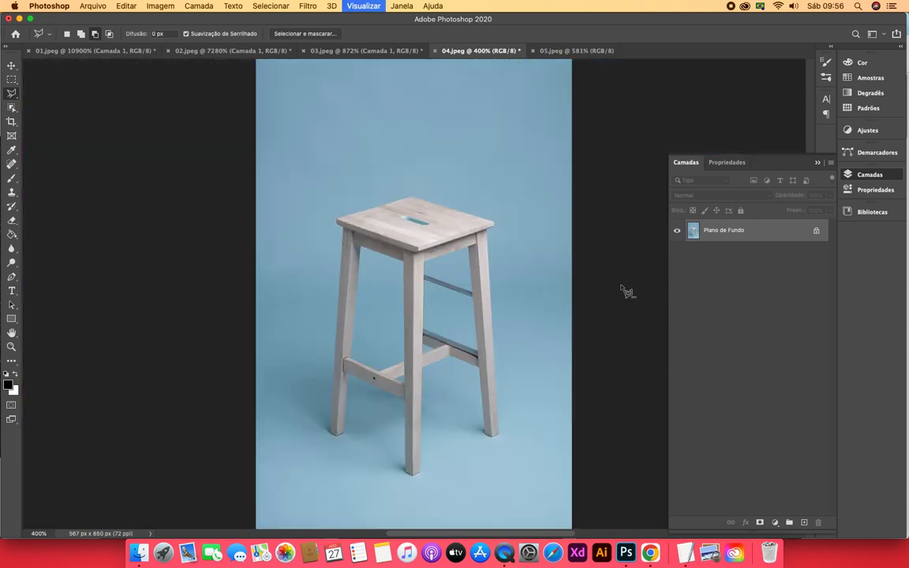
pyautogui.press('super+j')
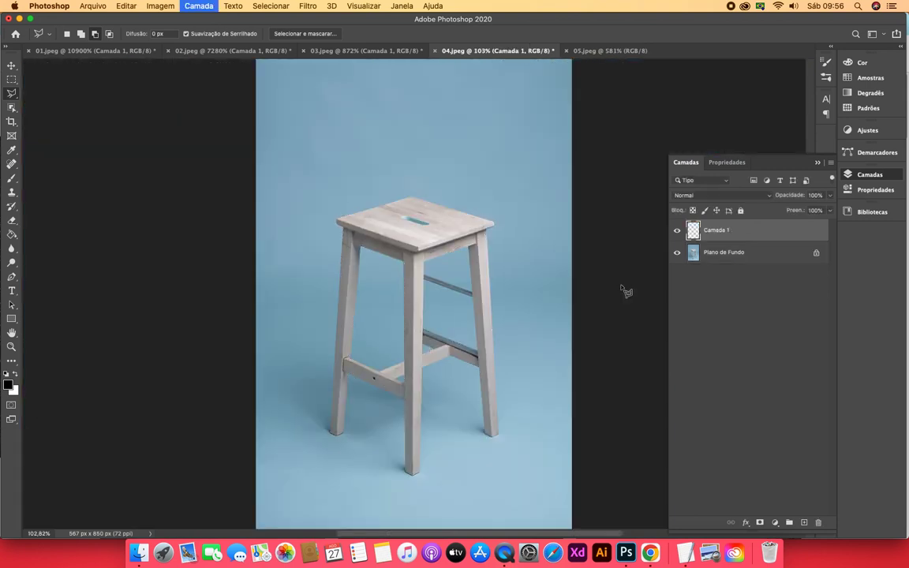
pyautogui.click(676, 252)
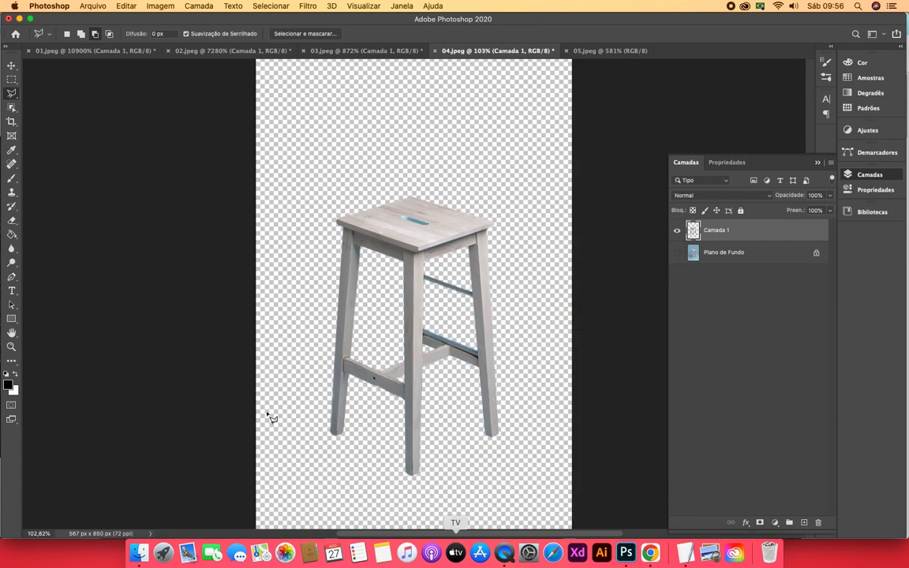
# Switch to the 05.jpeg image and activate the Object Selection tool in Lasso mode for the upper sneaker
pyautogui.click(580, 51)
pyautogui.press('super+0')
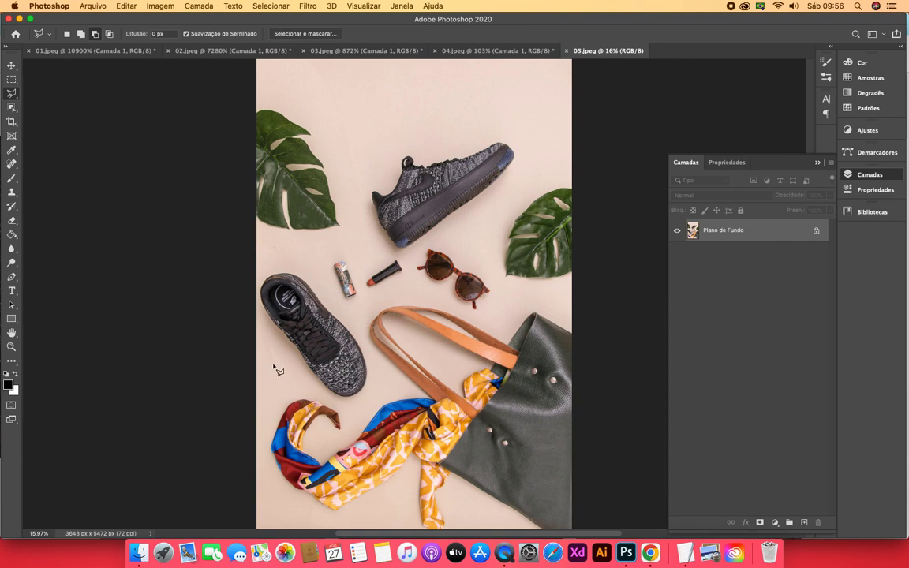
pyautogui.click(11, 346)
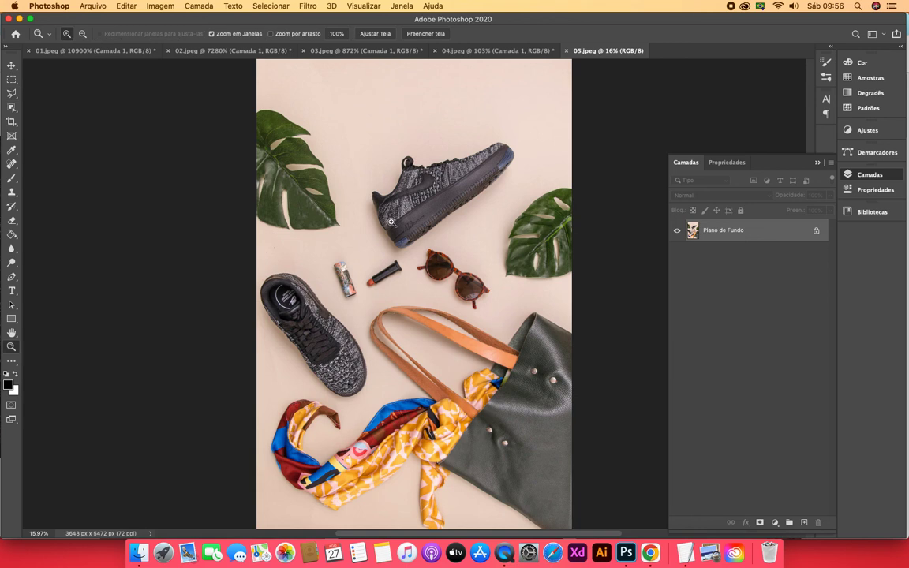
pyautogui.click(417, 210)
pyautogui.click(418, 210)
pyautogui.click(443, 168)
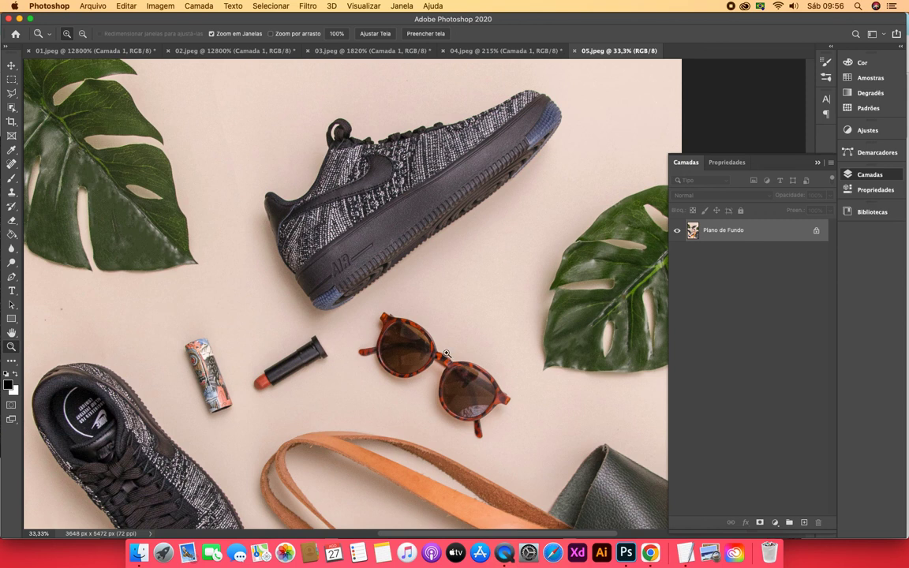
pyautogui.click(13, 108)
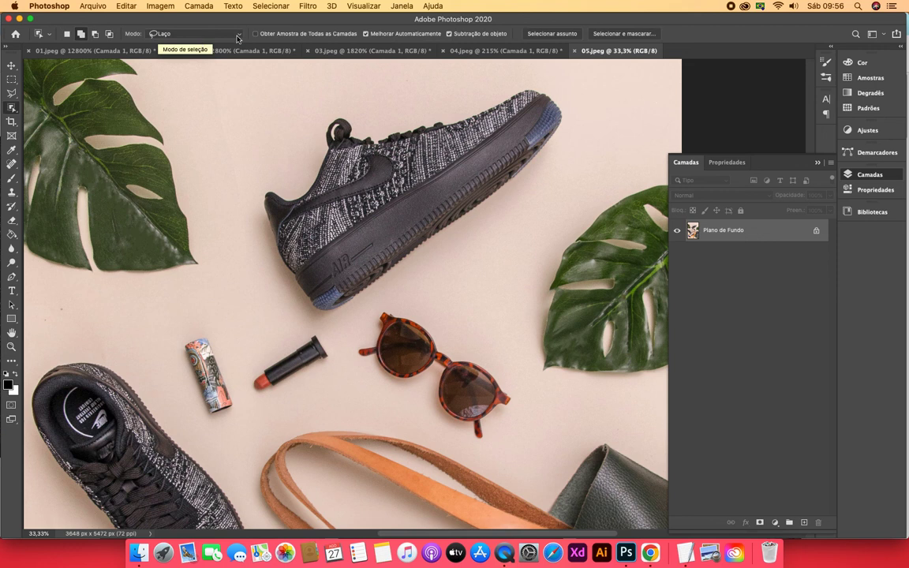
pyautogui.click(171, 37)
pyautogui.click(171, 36)
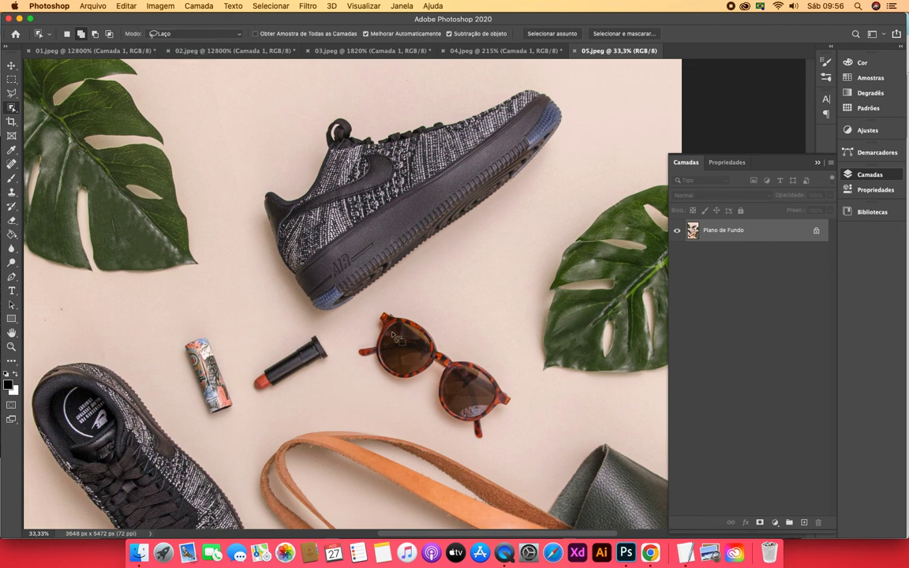
pyautogui.press('m')
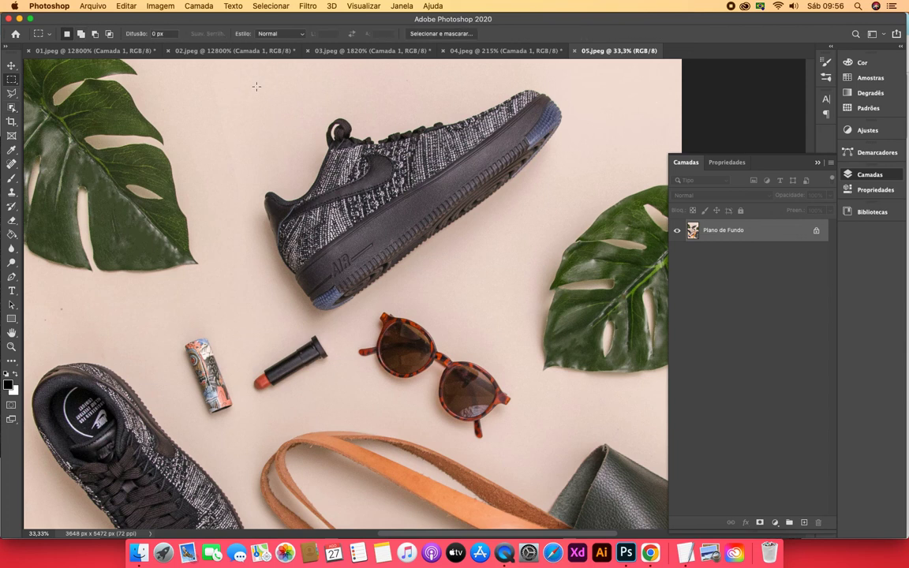
pyautogui.click(260, 82)
pyautogui.moveTo(259, 83); pyautogui.dragTo(562, 335)
pyautogui.press('super+d')
# Select the upper sneaker by outlining it with the Object Selection tool in Lasso mode, and copy it to a new layer
pyautogui.click(12, 108)
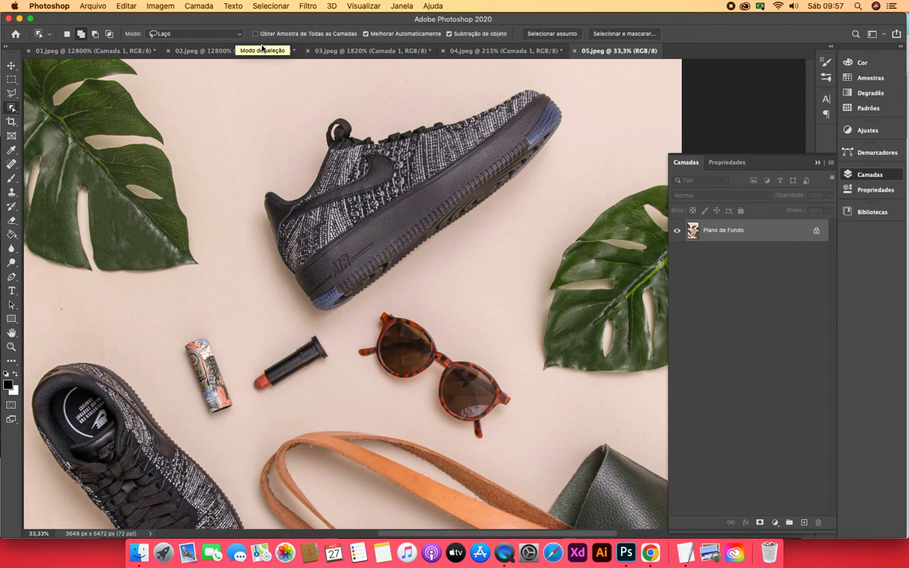
pyautogui.moveTo(345, 320)
pyautogui.mouseDown()
pyautogui.moveTo(497, 238)
pyautogui.moveTo(550, 174)
pyautogui.moveTo(567, 136)
pyautogui.moveTo(567, 95)
pyautogui.moveTo(495, 82)
pyautogui.moveTo(387, 93)
pyautogui.moveTo(270, 144)
pyautogui.moveTo(242, 184)
pyautogui.moveTo(244, 234)
pyautogui.moveTo(270, 296)
pyautogui.moveTo(345, 319)
pyautogui.mouseUp()
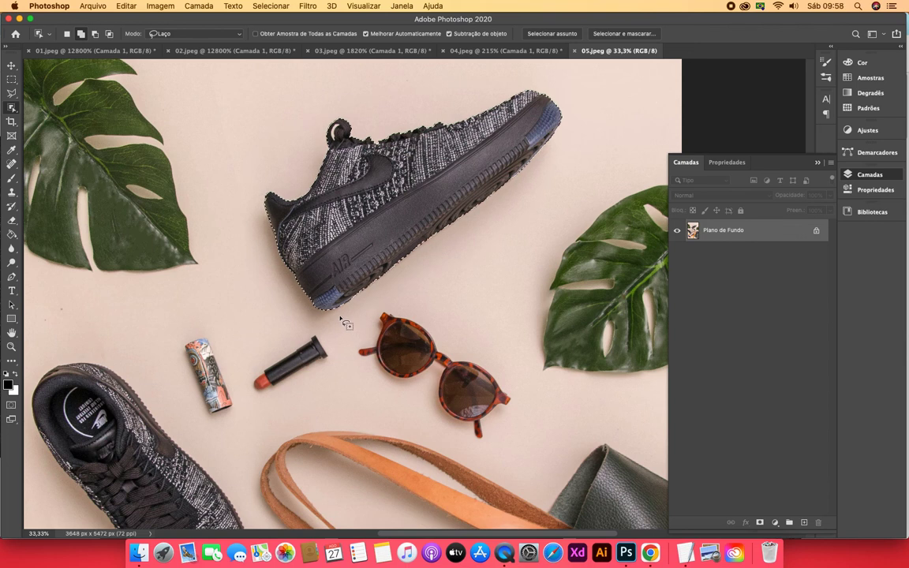
pyautogui.press('super+j')
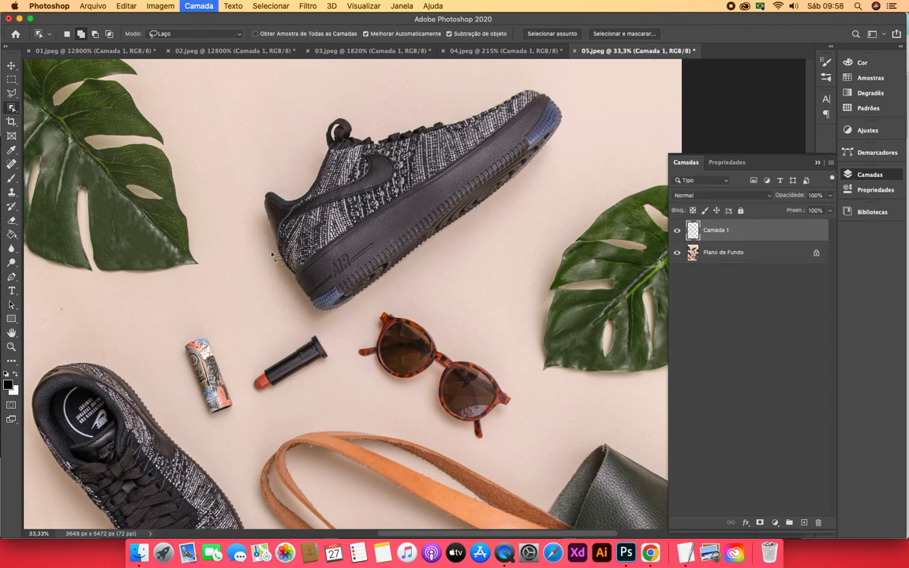
# Rename the new sneaker layer as "Tênis 1"
pyautogui.doubleClick(718, 229)
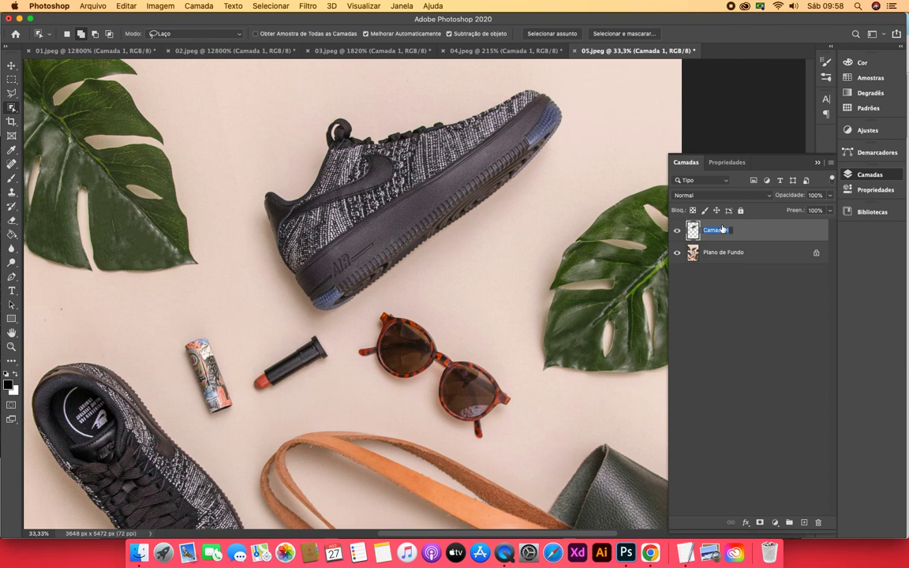
pyautogui.write('Tenis')
pyautogui.press('BackSpace')
pyautogui.press('BackSpace')
pyautogui.press('BackSpace')
pyautogui.press('BackSpace')
pyautogui.write('ênis 1')
pyautogui.press('Return')
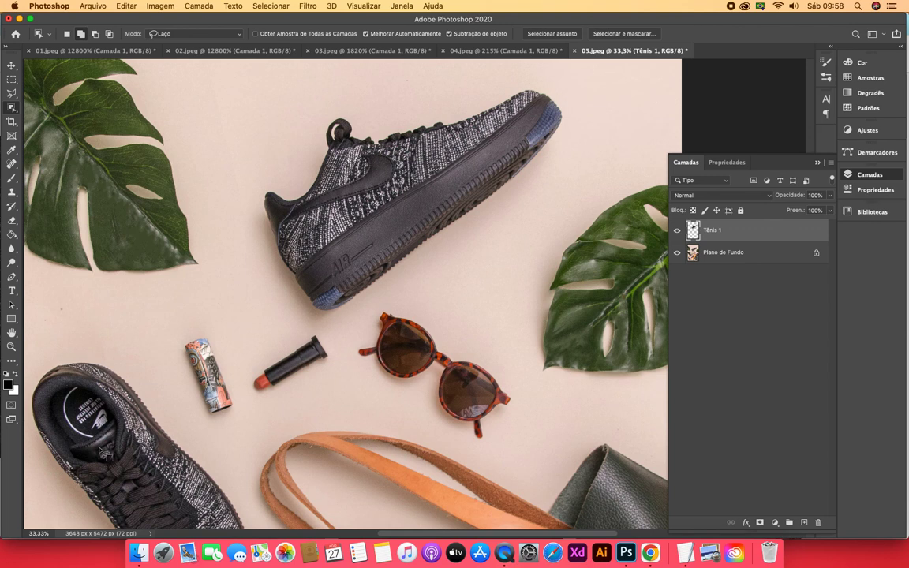
# Hide the Tênis 1 layer and make Plano de Fundo the active, visible layer
pyautogui.click(676, 253)
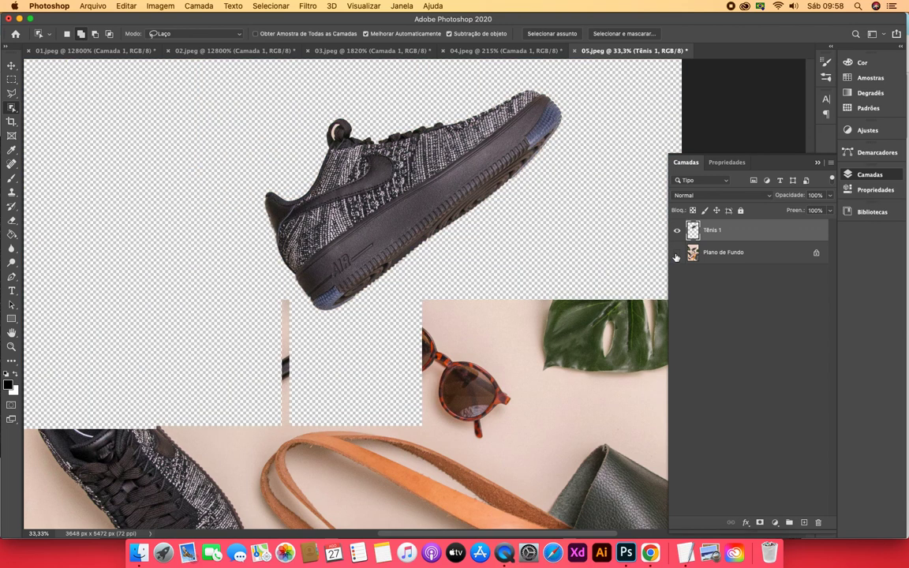
pyautogui.click(11, 346)
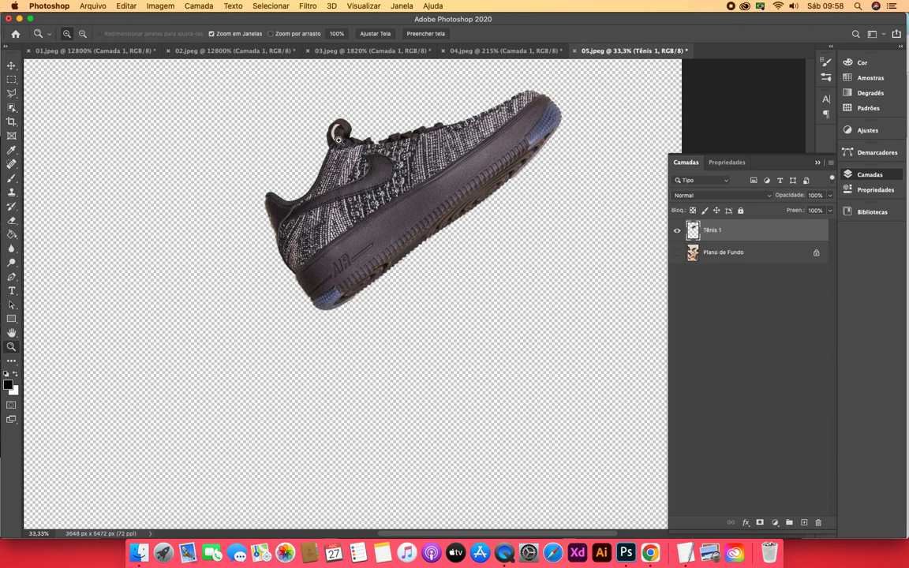
pyautogui.click(676, 230)
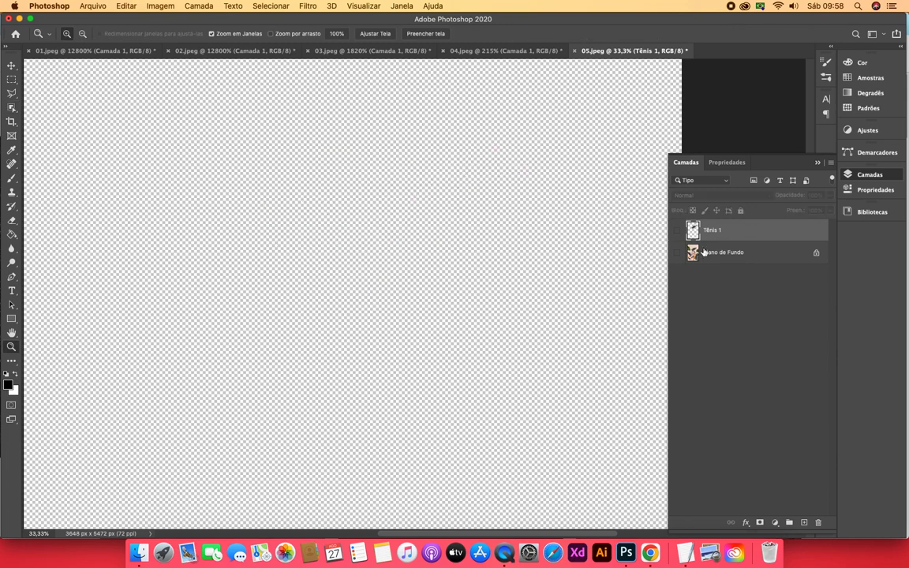
pyautogui.click(704, 252)
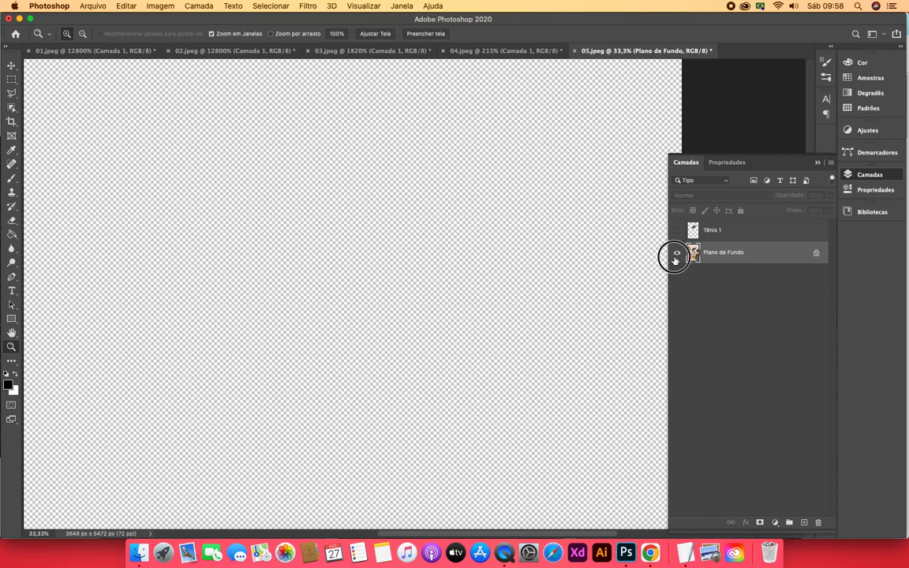
pyautogui.click(676, 253)
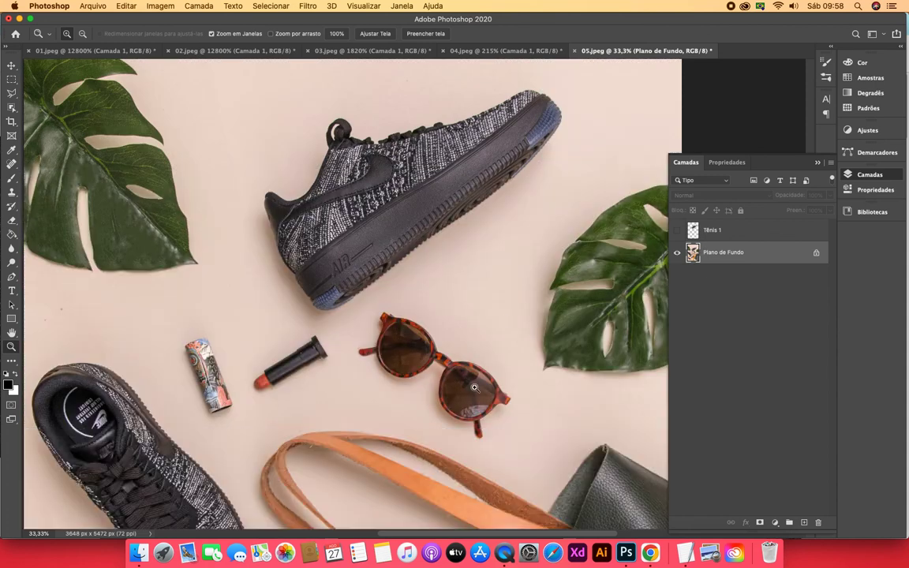
# Select the sunglasses by outlining them with the Object Selection tool in Lasso mode, and copy them to a new layer
pyautogui.click(511, 423)
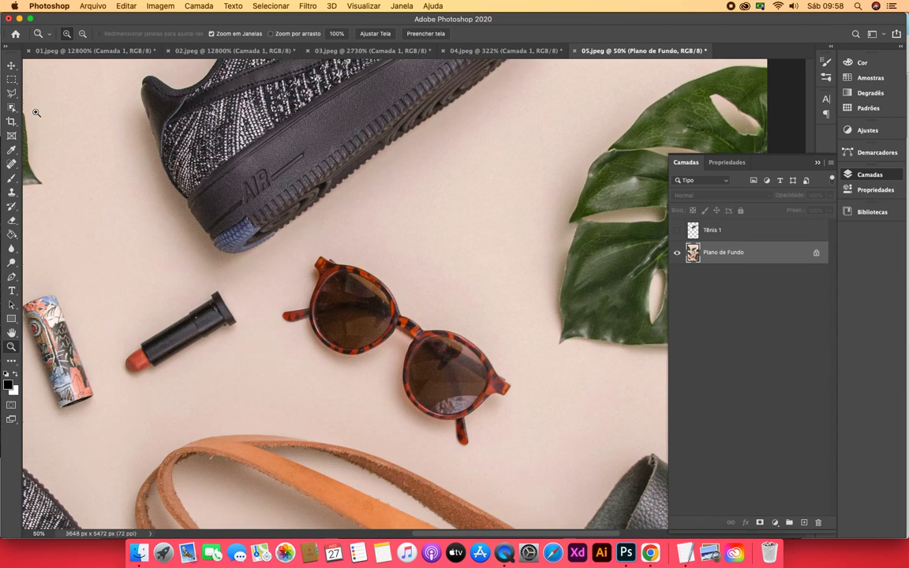
pyautogui.click(11, 105)
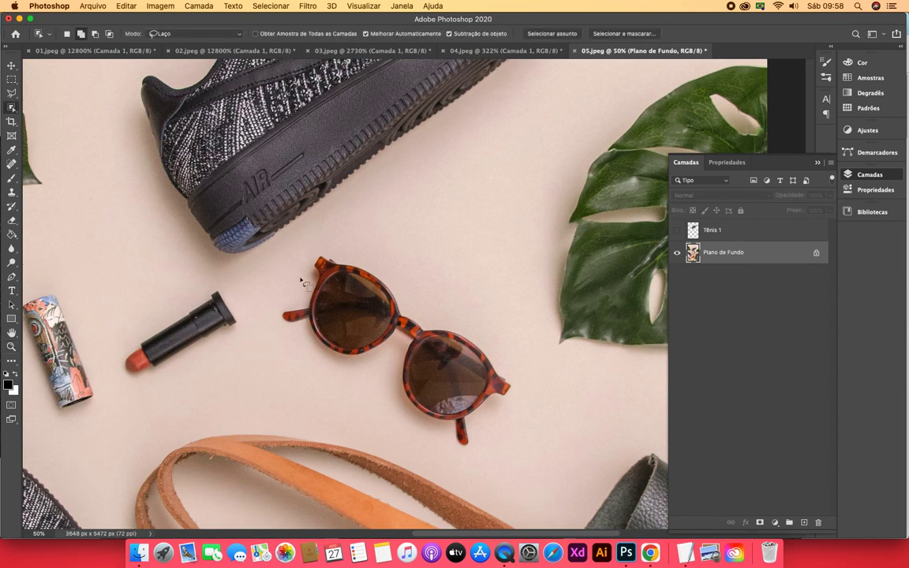
pyautogui.moveTo(304, 254)
pyautogui.mouseDown()
pyautogui.moveTo(284, 291)
pyautogui.moveTo(284, 339)
pyautogui.moveTo(383, 393)
pyautogui.moveTo(426, 441)
pyautogui.moveTo(457, 452)
pyautogui.moveTo(483, 444)
pyautogui.moveTo(517, 405)
pyautogui.moveTo(508, 358)
pyautogui.moveTo(432, 306)
pyautogui.moveTo(400, 269)
pyautogui.moveTo(323, 247)
pyautogui.moveTo(308, 258)
pyautogui.mouseUp()
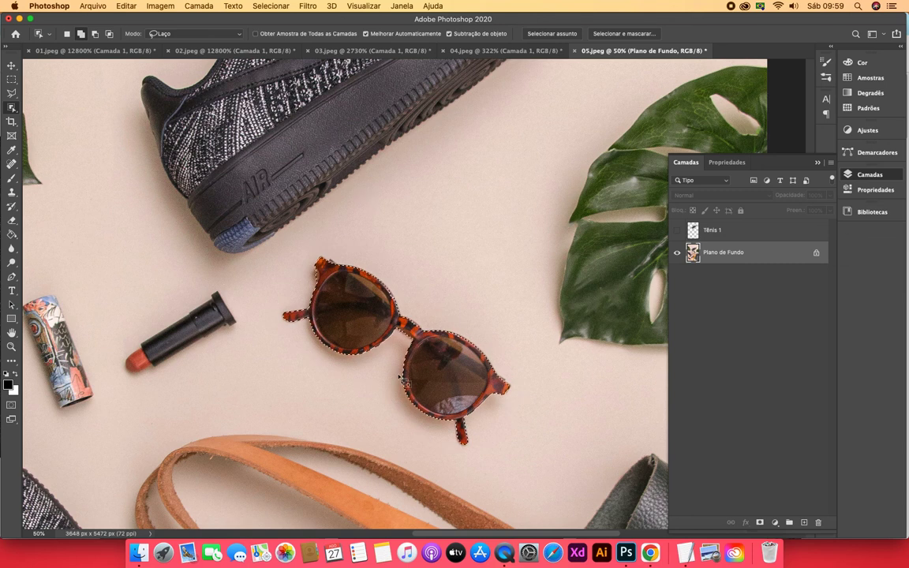
pyautogui.press('super+j')
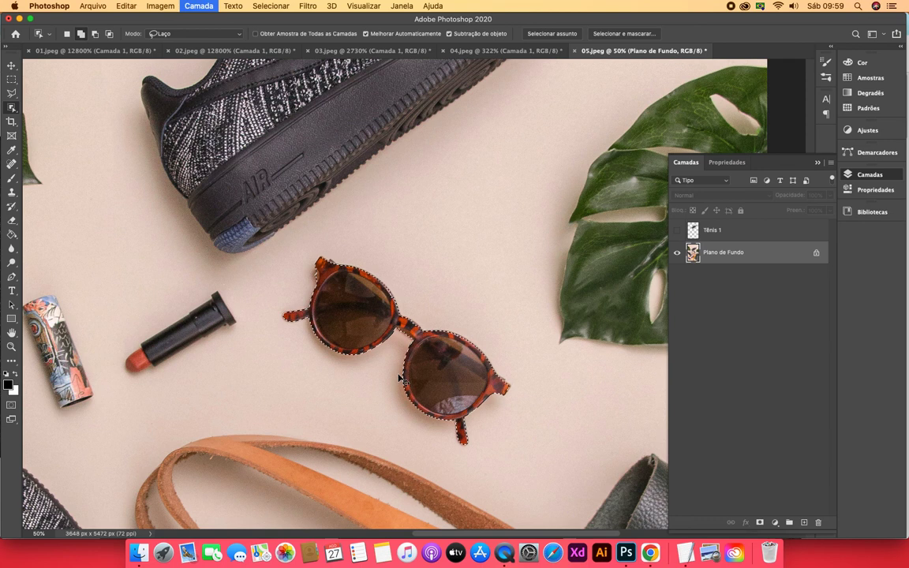
# Rename the new sunglasses layer as "óculos"
pyautogui.doubleClick(712, 251)
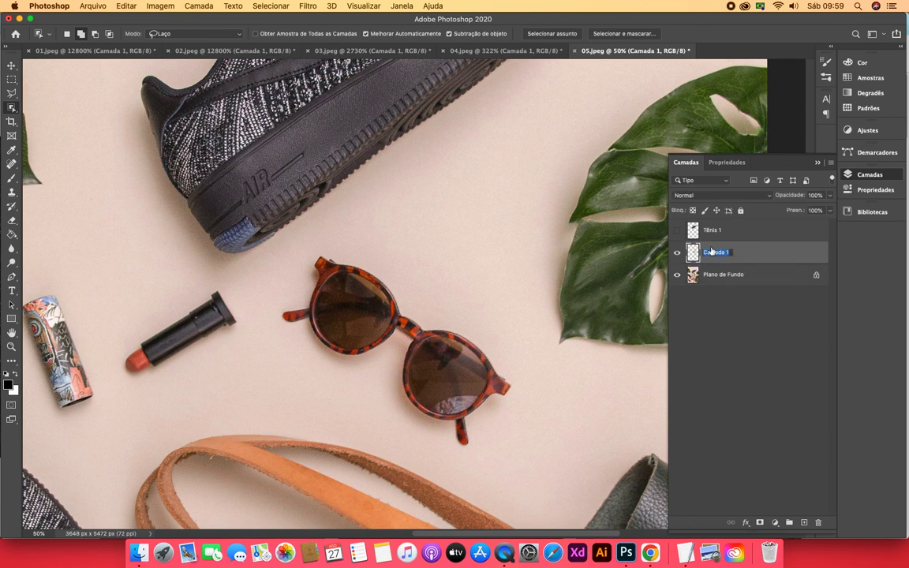
pyautogui.write('óculos')
pyautogui.press('BackSpace')
pyautogui.press('Return')
# Show the Tênis 1 layer, checking both cutouts with Plano de Fundo hidden before making the background visible again
pyautogui.click(677, 274)
pyautogui.press('super+0')
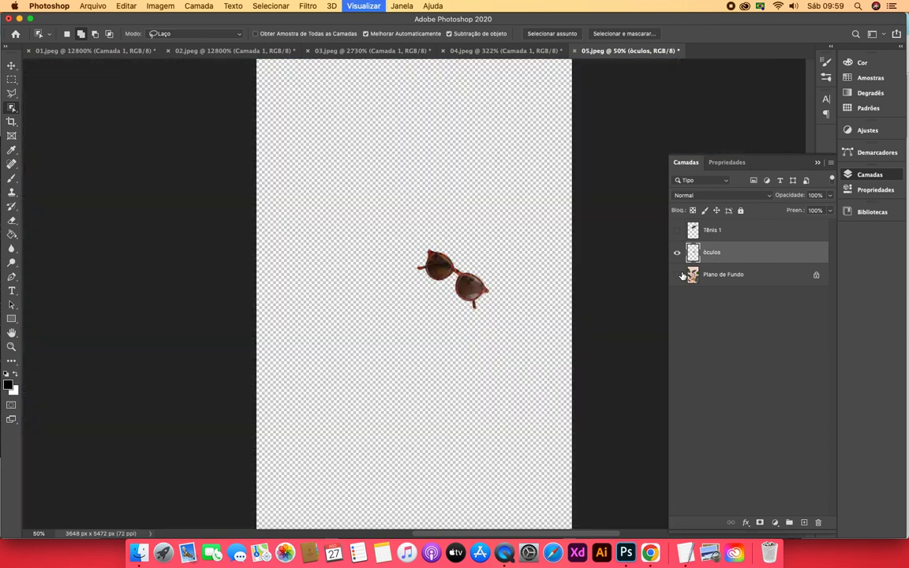
pyautogui.click(677, 230)
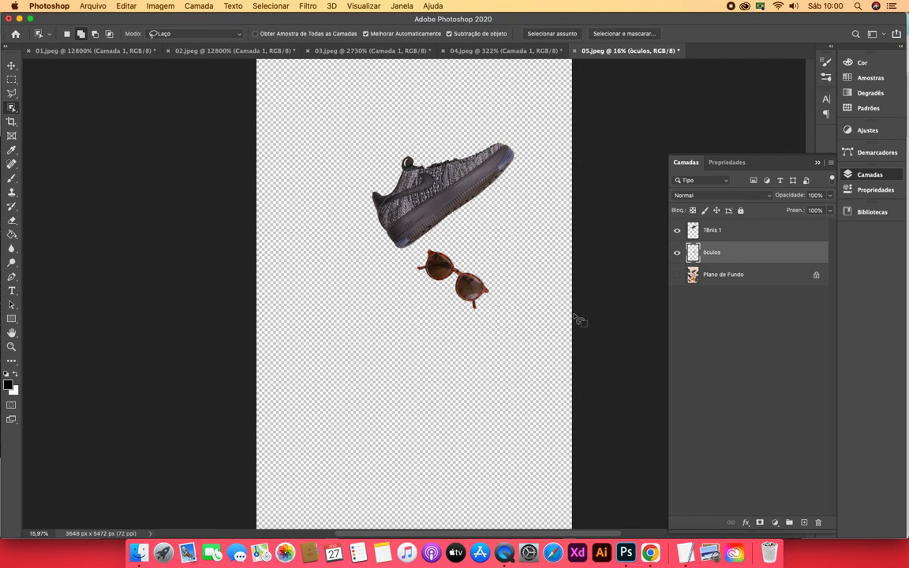
pyautogui.click(676, 275)
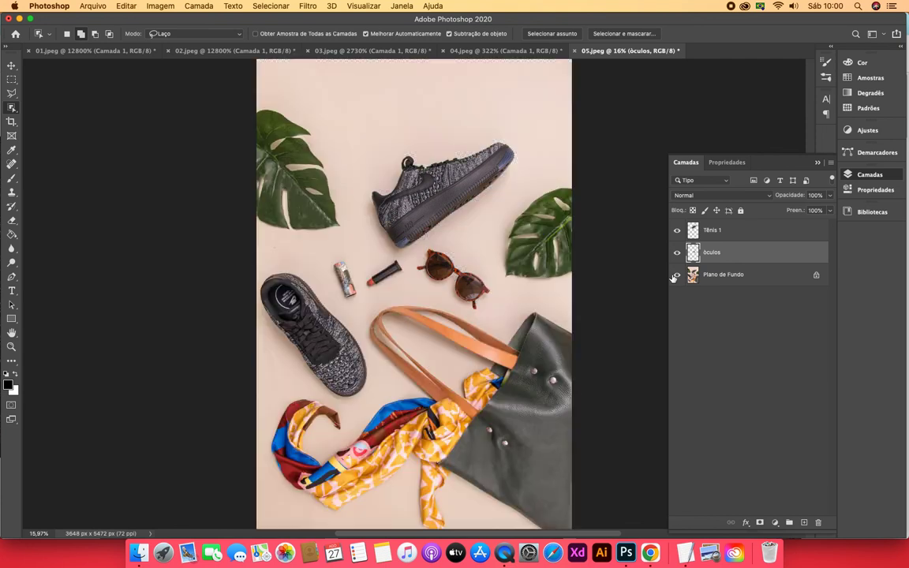